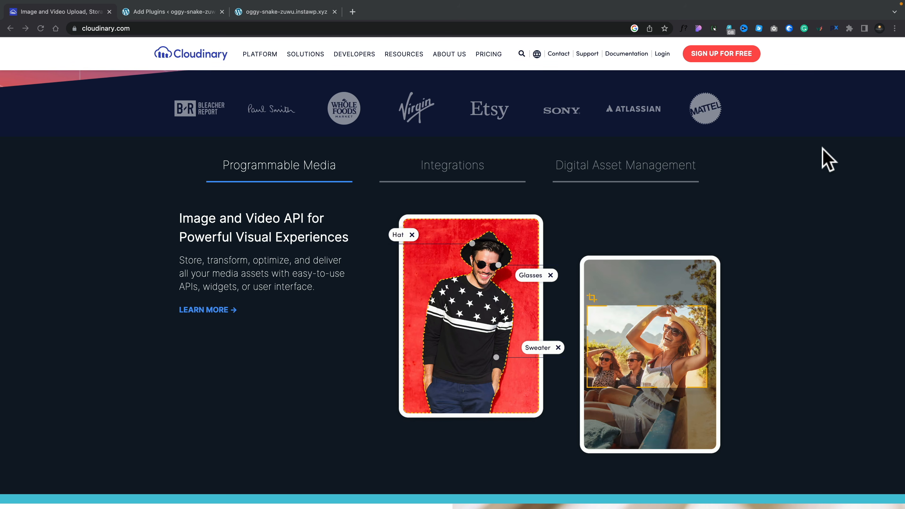
View the Digital Asset Management, Integrations and Programmable Media overviews on the Cloudinary homepage.
left_click(618, 168)
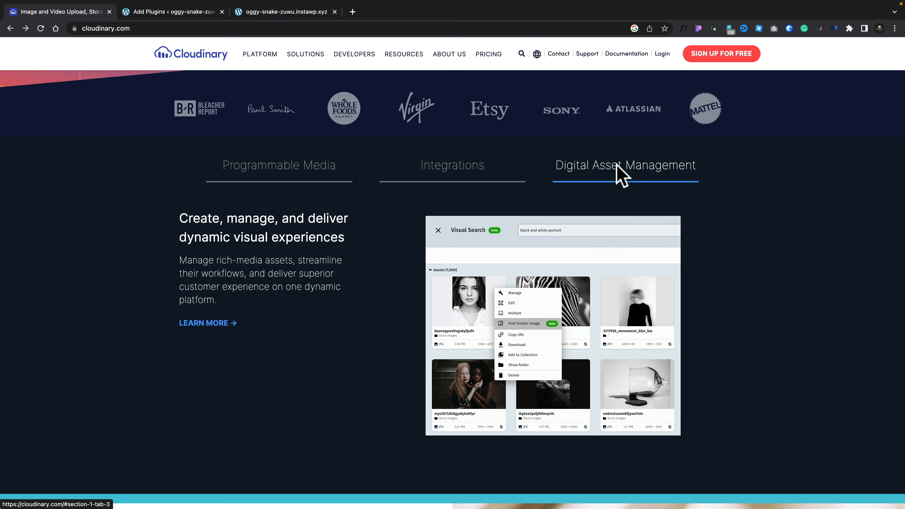
left_click(467, 168)
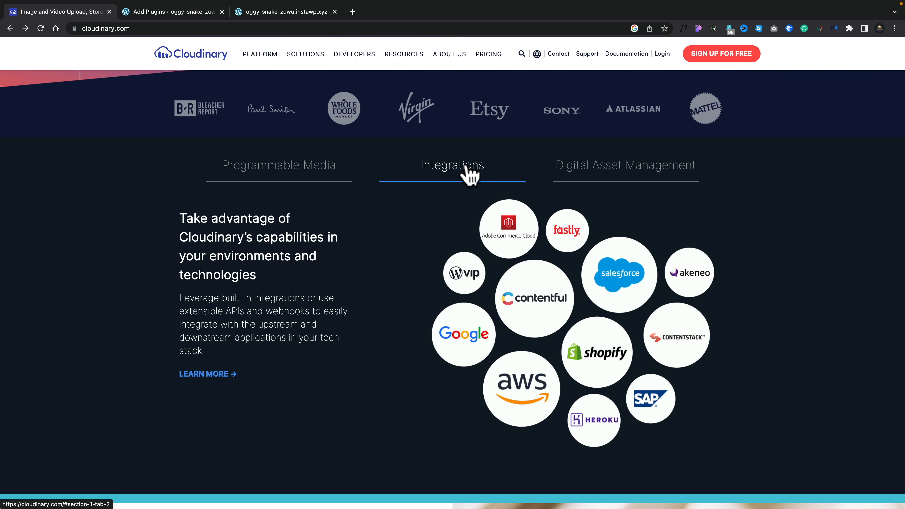
left_click(321, 177)
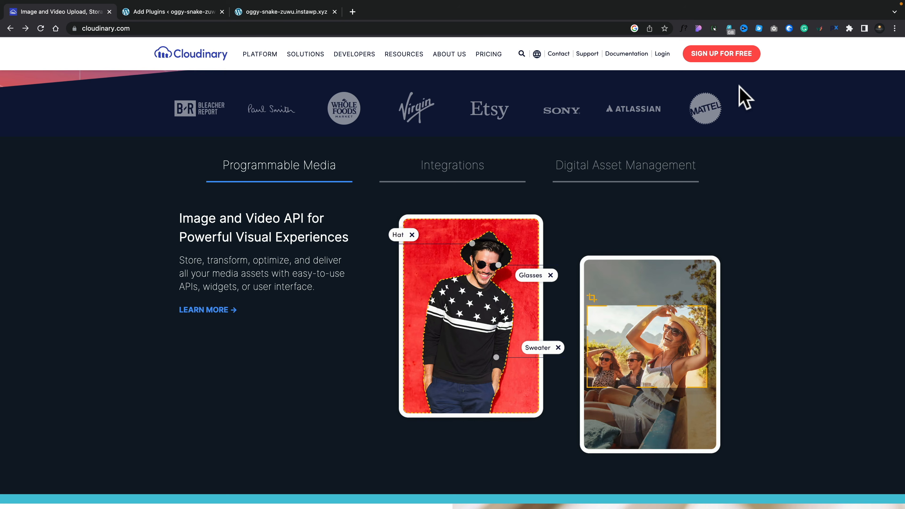
Sign up for a free Cloudinary account by email, entering the full name, email address and account password.
left_click(720, 53)
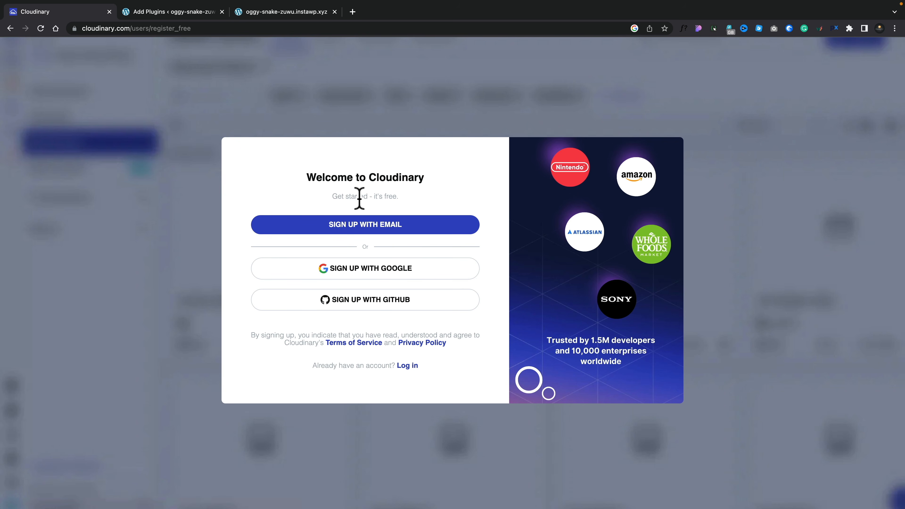
left_click(365, 224)
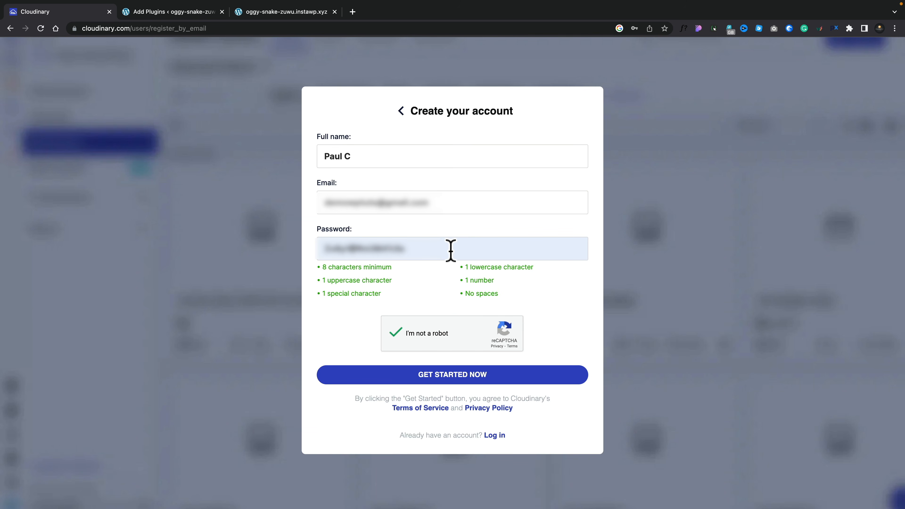
left_click(439, 378)
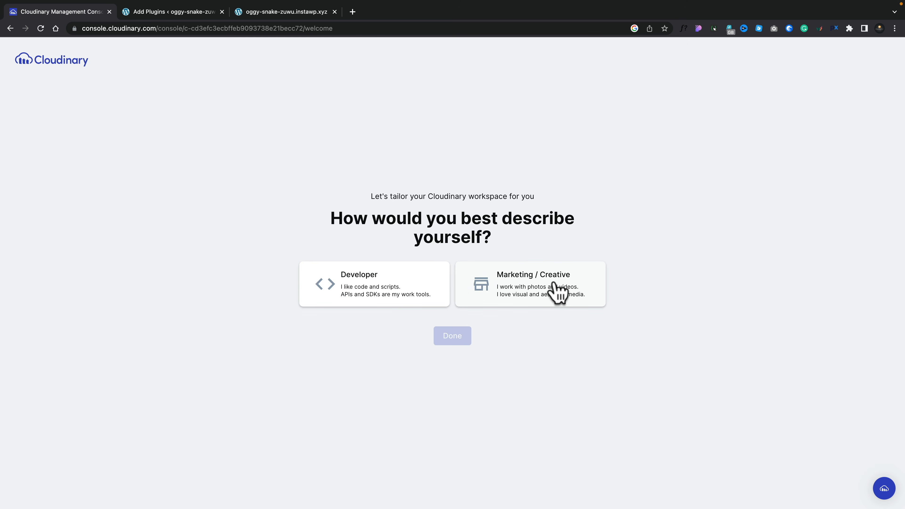
Tailor the workspace for Marketing / Creative, dismiss the welcome chat message and look over the getting-started options.
left_click(554, 281)
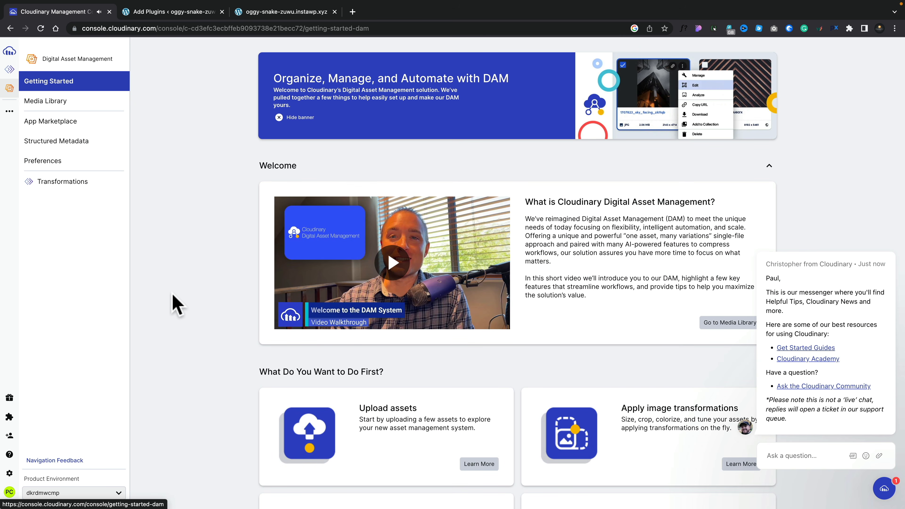
mouse_move(799, 429)
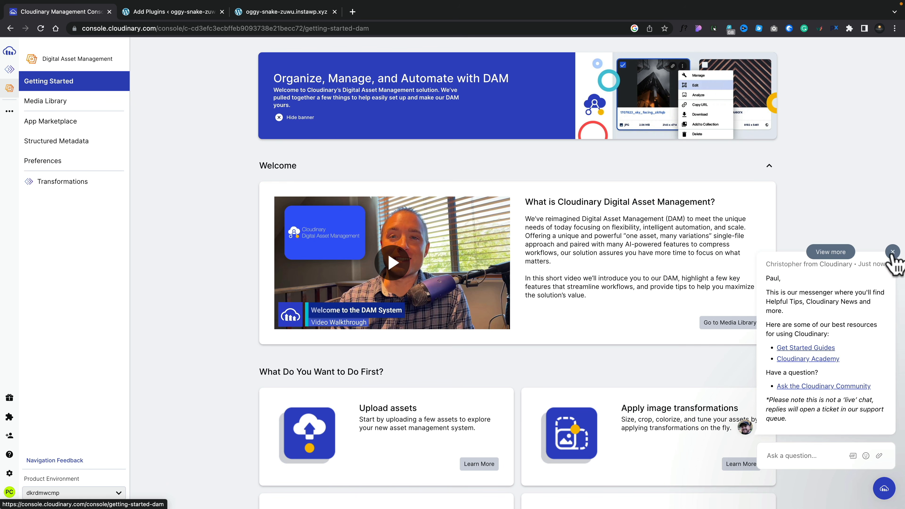
left_click(892, 251)
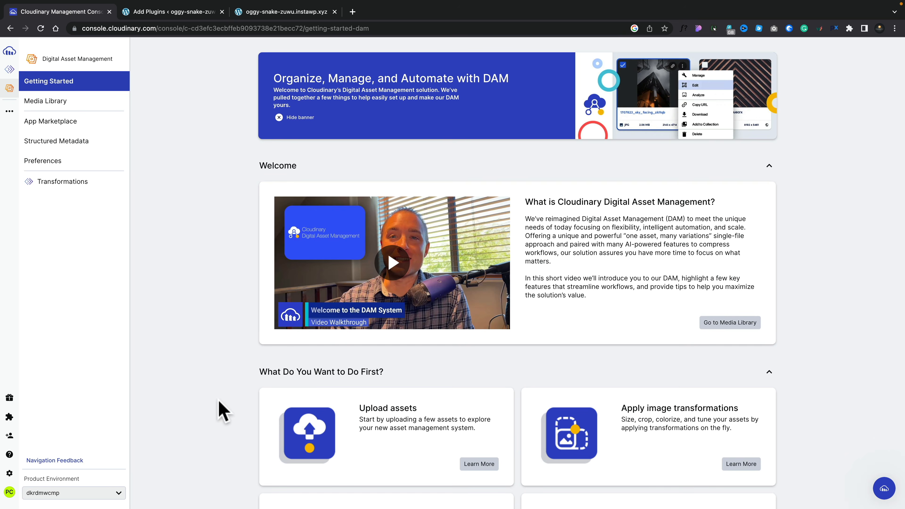
scroll(220, 402, "down", 5)
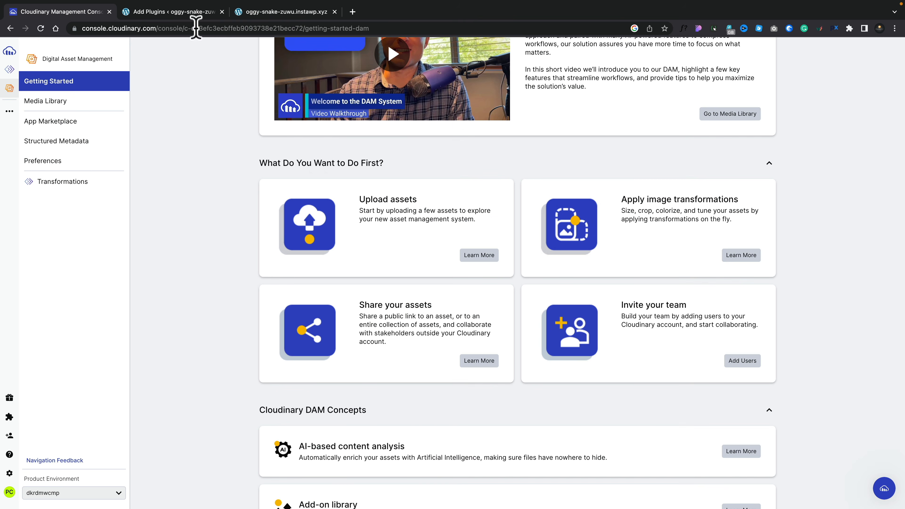
Switch to the WordPress site, activate the Cloudinary – Deliver Images and Videos at Scale plugin and proceed past the setup wizard's welcome page.
left_click(192, 12)
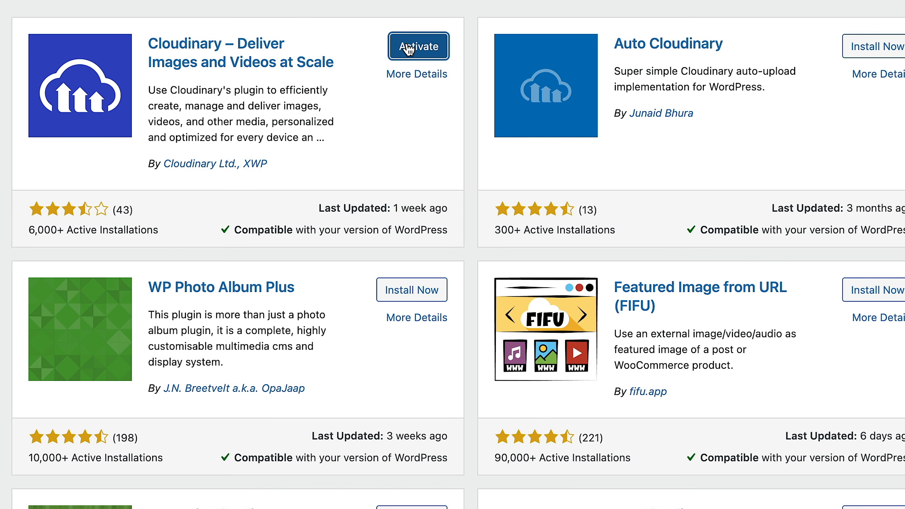
left_click(408, 48)
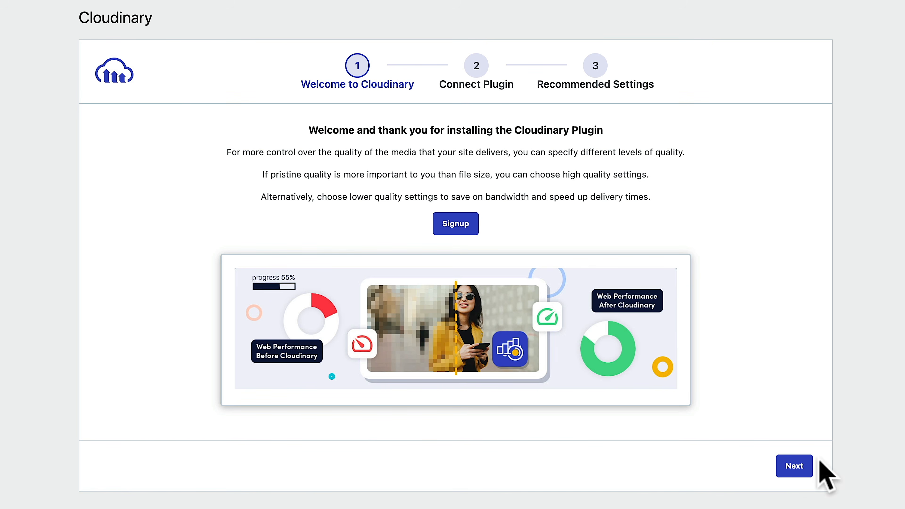
left_click(797, 464)
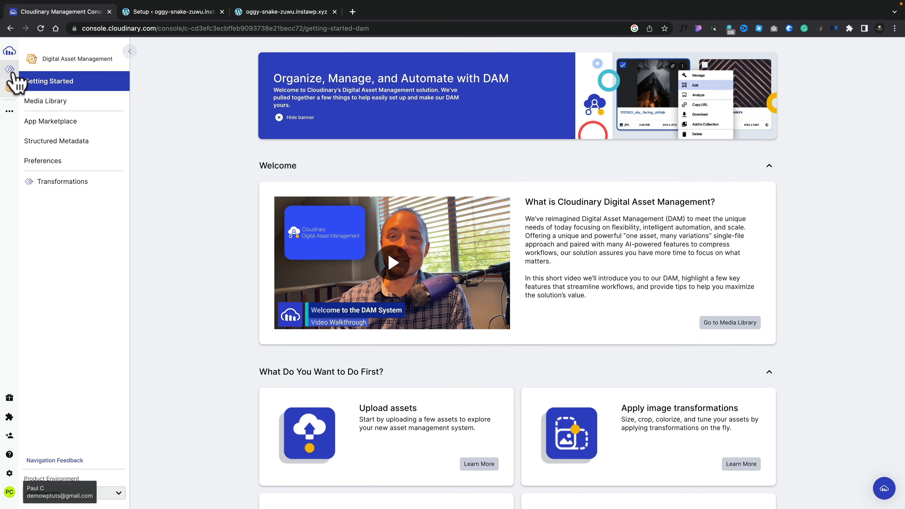
Copy the API environment variable from Cloudinary's Programmable Media dashboard, paste it as the plugin's connection string, and continue the wizard.
left_click(10, 69)
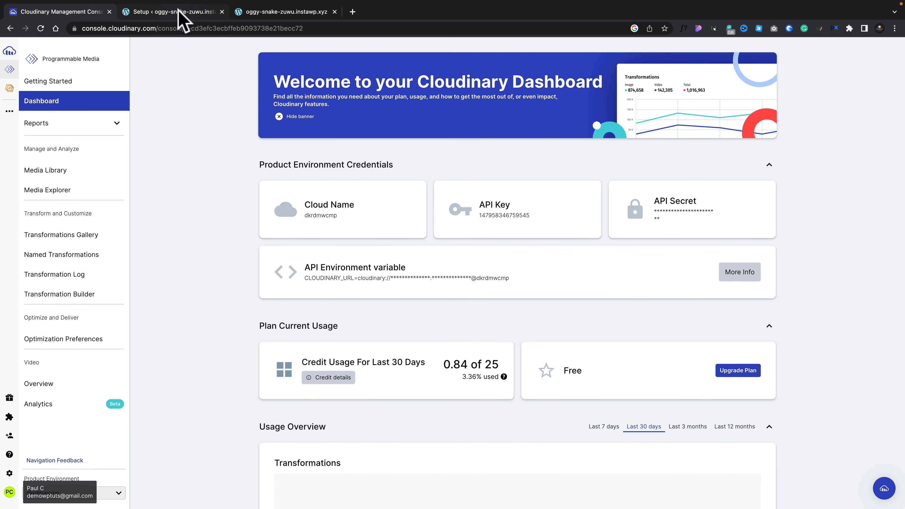
left_click(174, 11)
left_click(312, 215)
key("super+v")
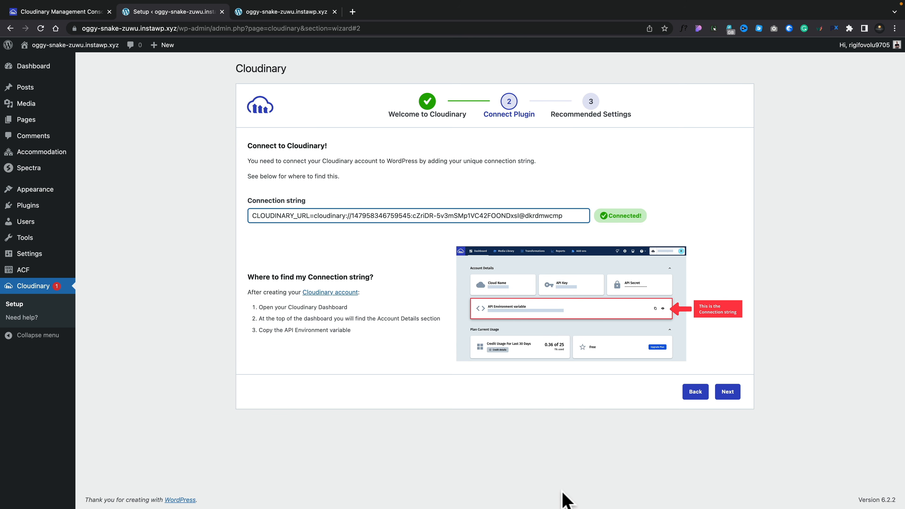
left_click(727, 392)
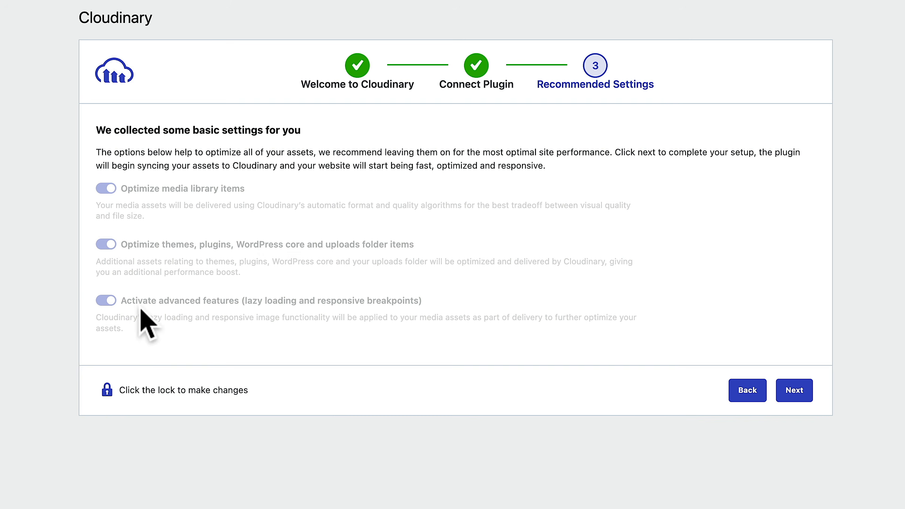
Accept the recommended optimization settings to complete the setup wizard, and go to the plugin dashboard.
left_click(106, 245)
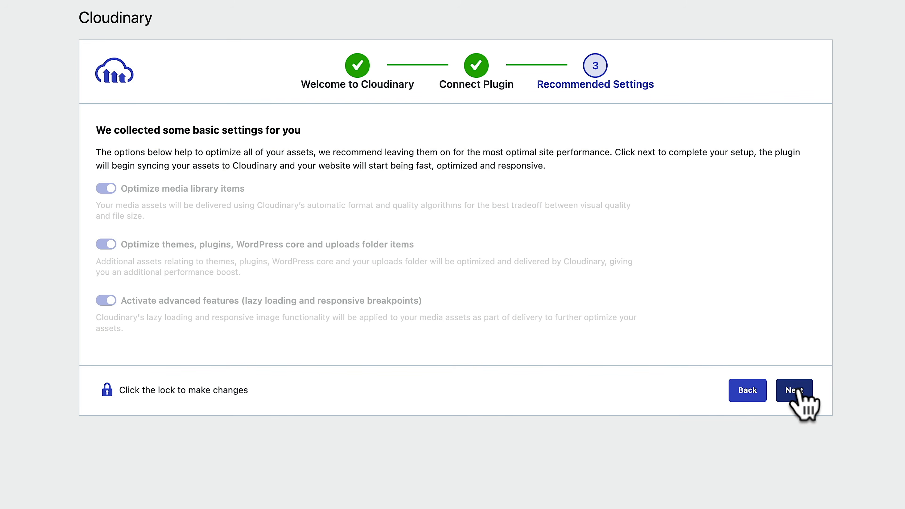
left_click(799, 389)
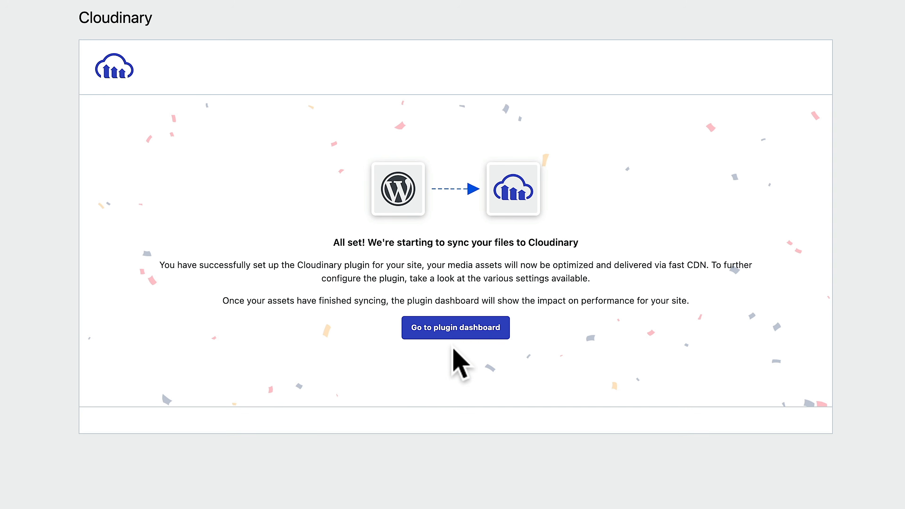
left_click(444, 330)
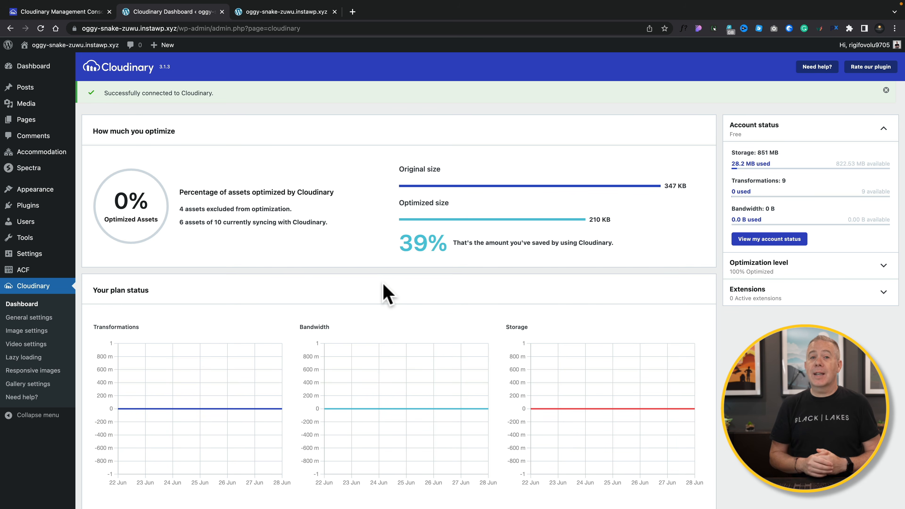
Review the asset optimization figures, plan status charts and plan details on the plugin dashboard.
scroll(383, 284, "down", 1)
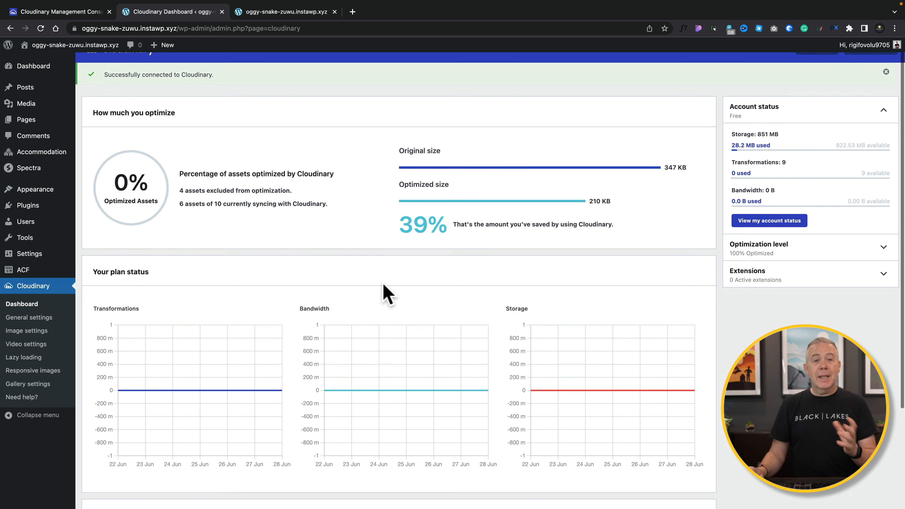
scroll(383, 284, "down", 4)
scroll(383, 284, "down", 2)
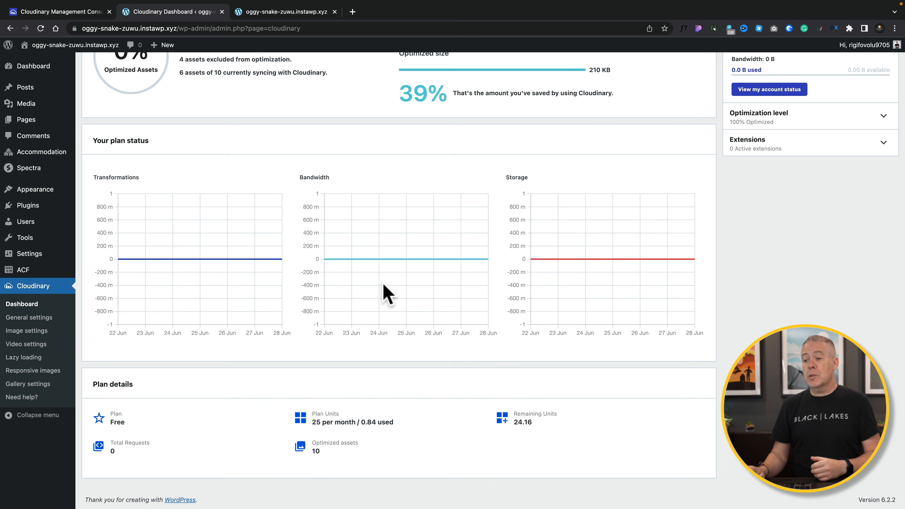
scroll(386, 294, "up", 1)
scroll(387, 294, "up", 5)
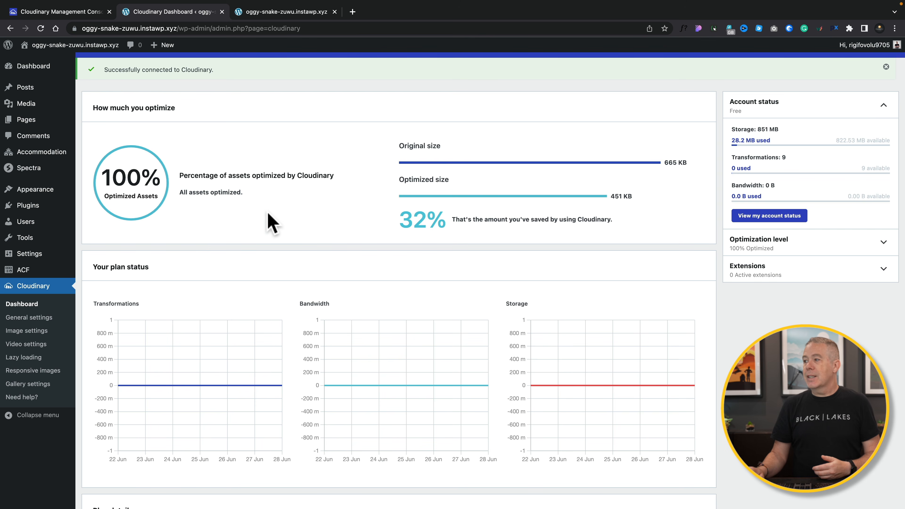
scroll(269, 222, "down", 1)
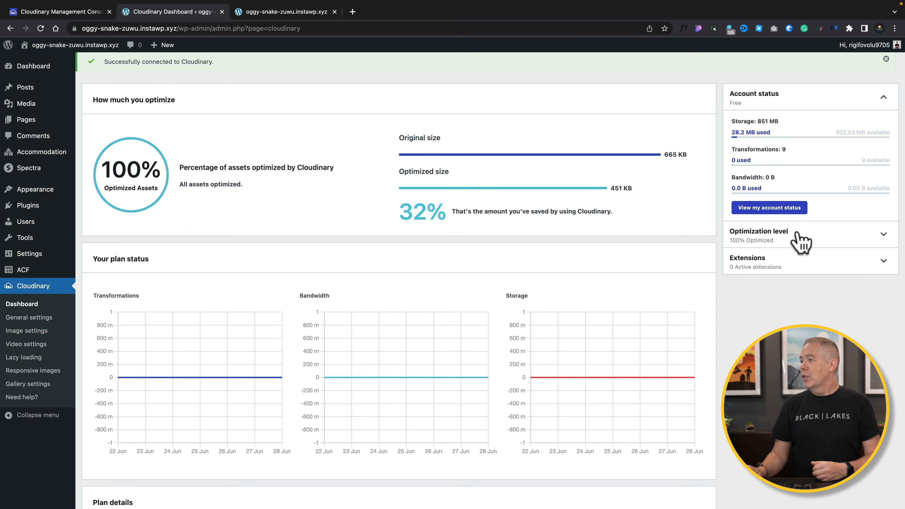
Expand the Optimization level and Extensions sections on the dashboard and review their entries.
left_click(883, 235)
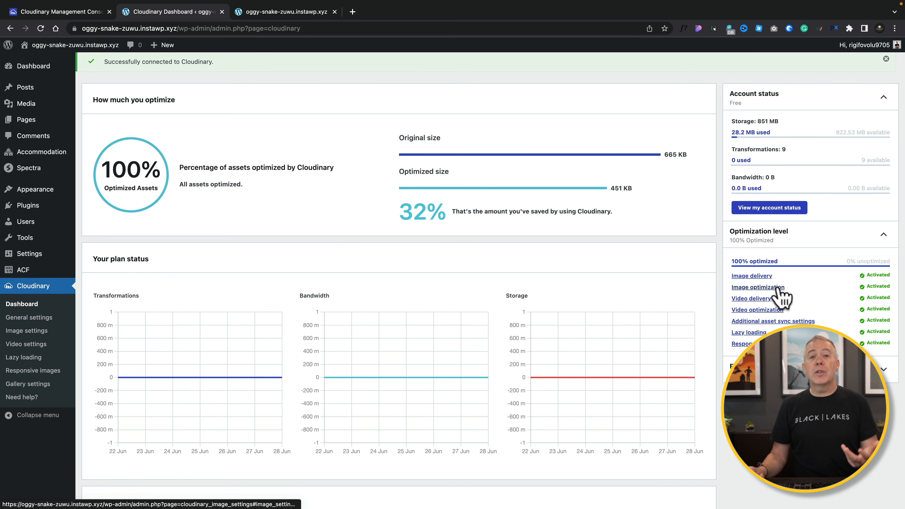
left_click(883, 369)
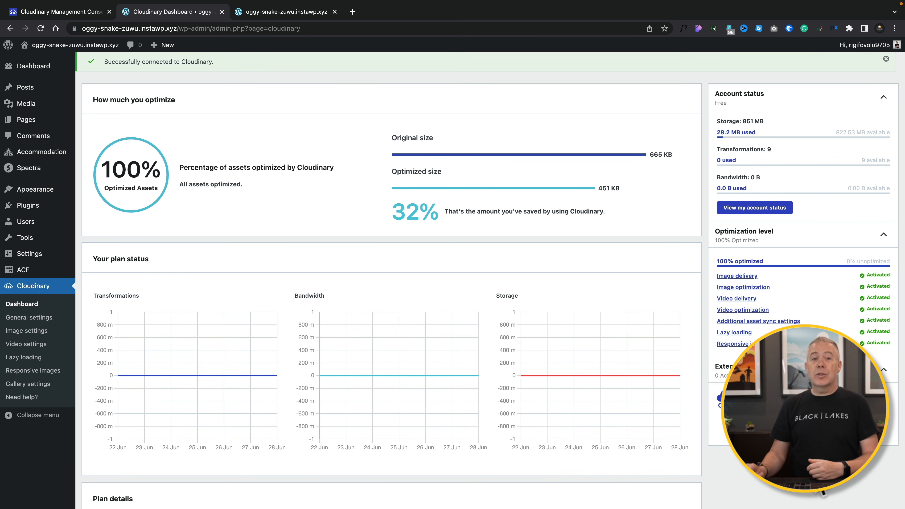
scroll(820, 492, "down", 5)
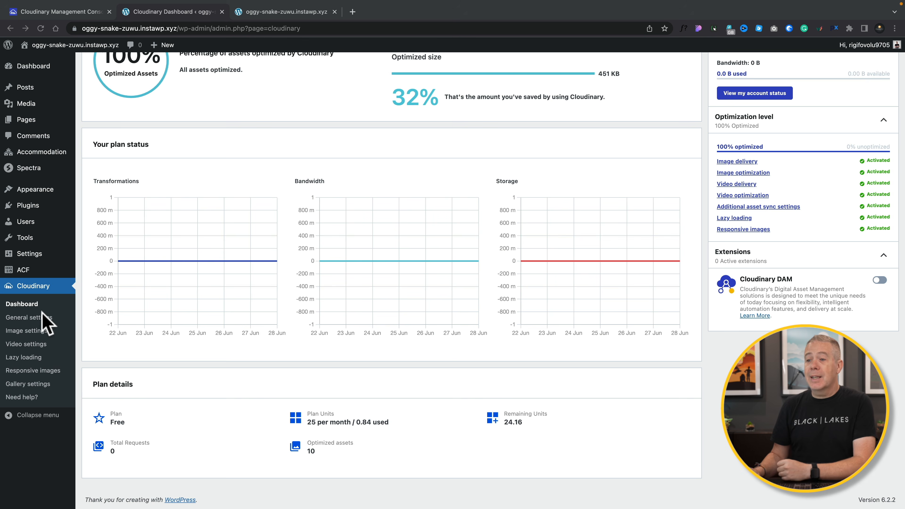
Open the plugin's general settings and review the sync method, Cloudinary folder path and storage options.
left_click(22, 318)
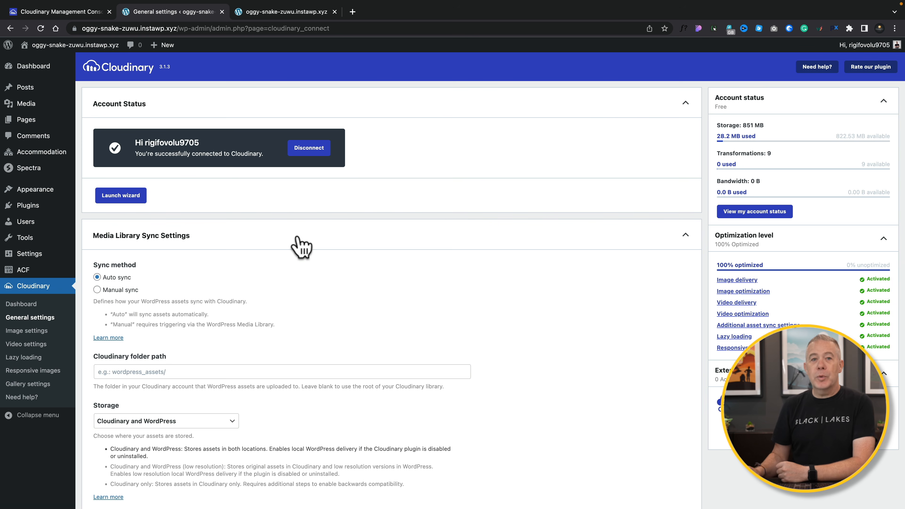
scroll(299, 238, "down", 5)
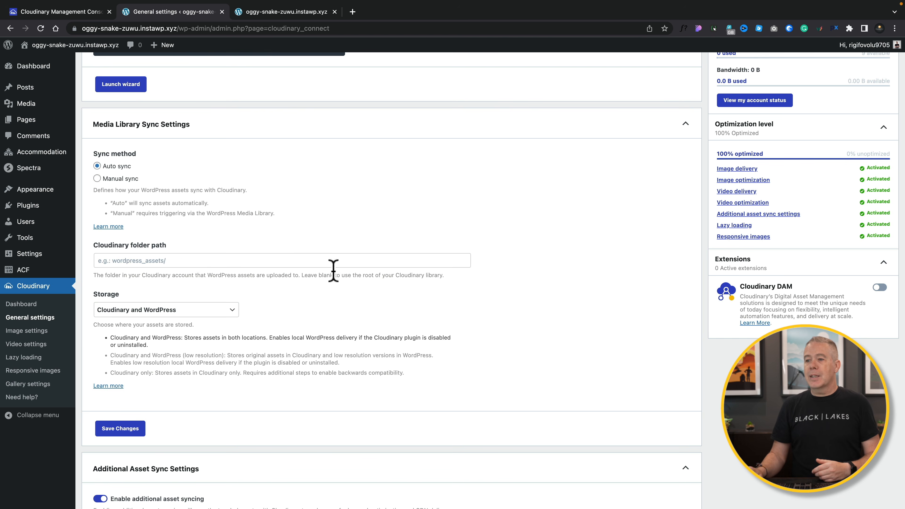
scroll(350, 308, "down", 3)
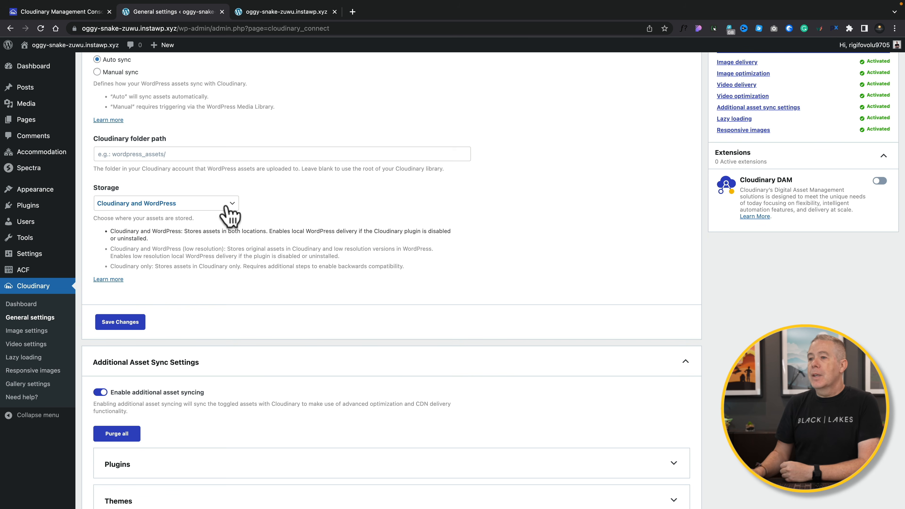
left_click(212, 202)
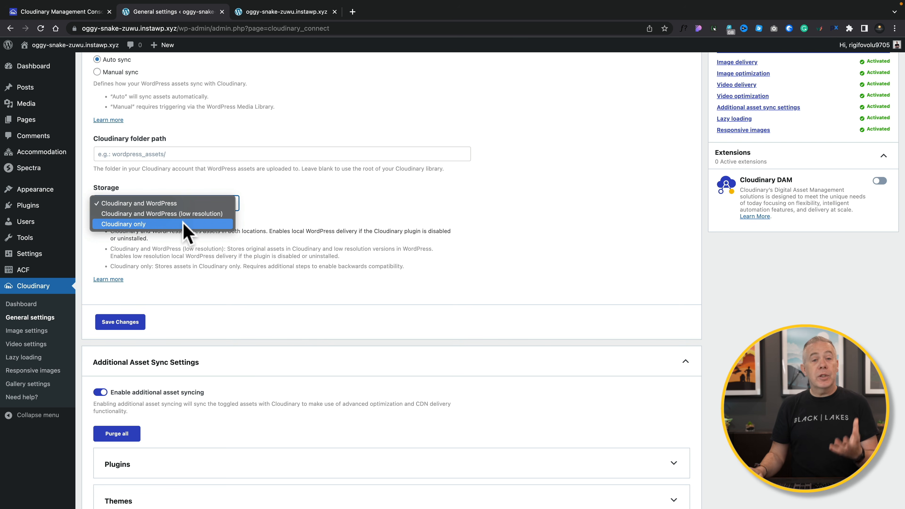
left_click(262, 201)
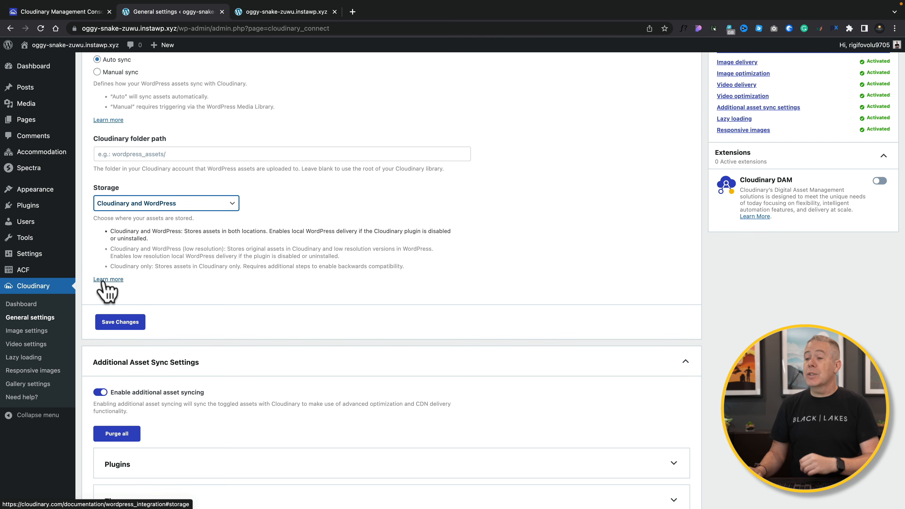
Review the Additional Asset Sync Settings and External Asset Sync Settings.
scroll(302, 293, "down", 6)
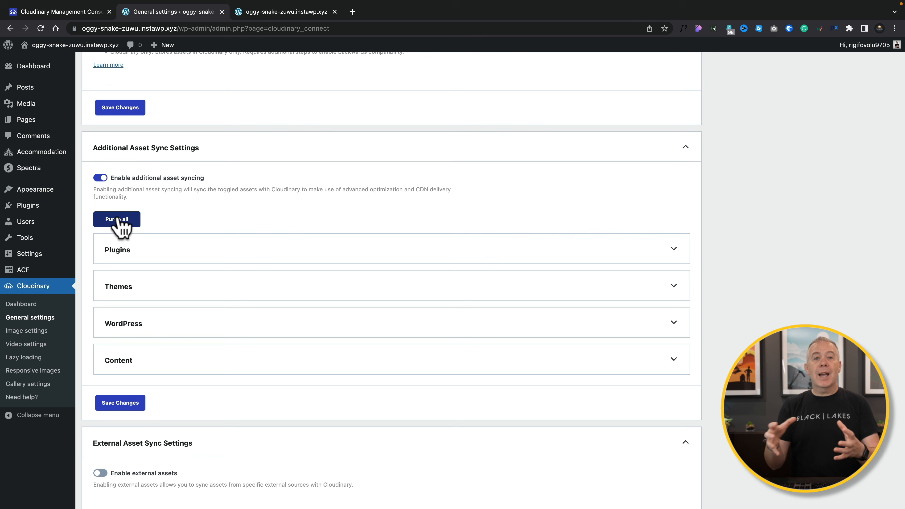
scroll(120, 222, "down", 2)
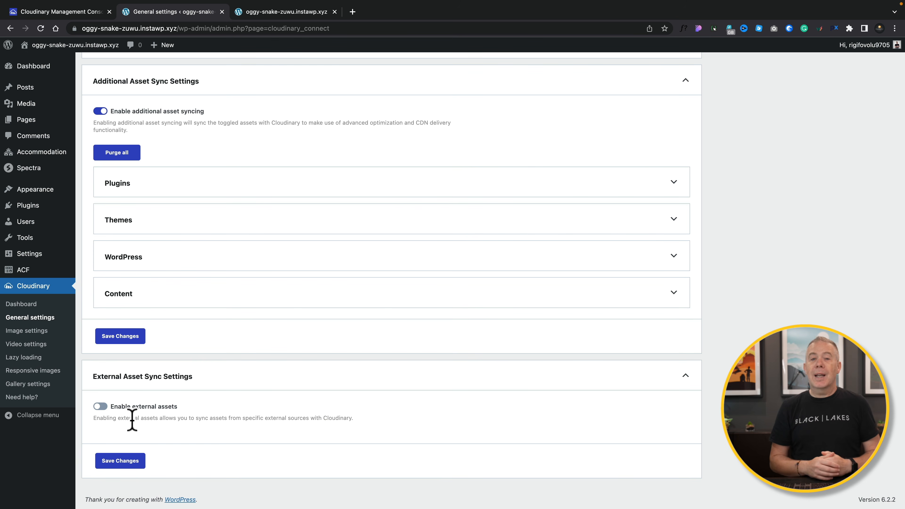
scroll(238, 383, "up", 1)
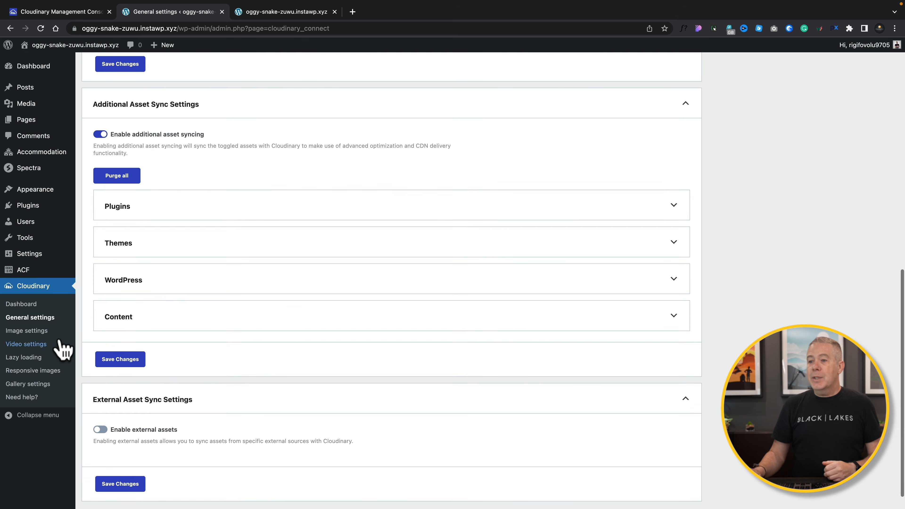
Open the plugin's image settings and review the image format, image quality, transformation and SVG support options.
left_click(32, 329)
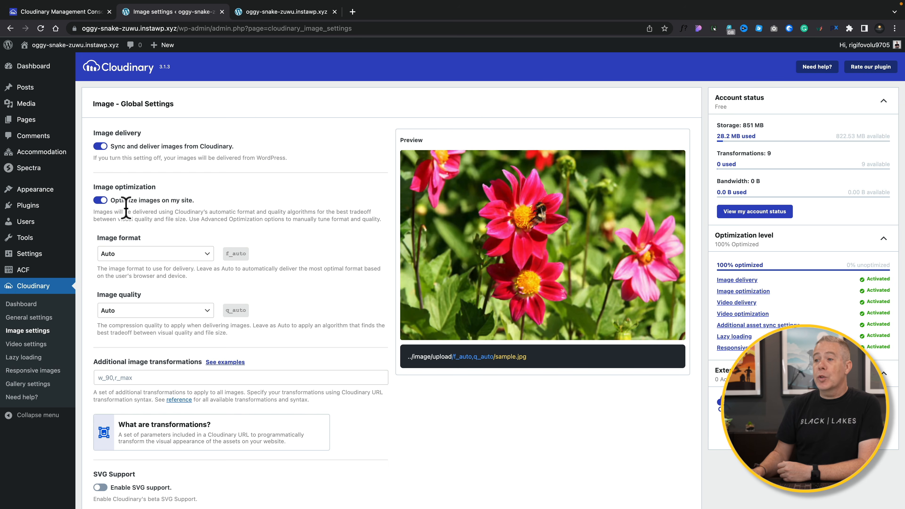
left_click(200, 253)
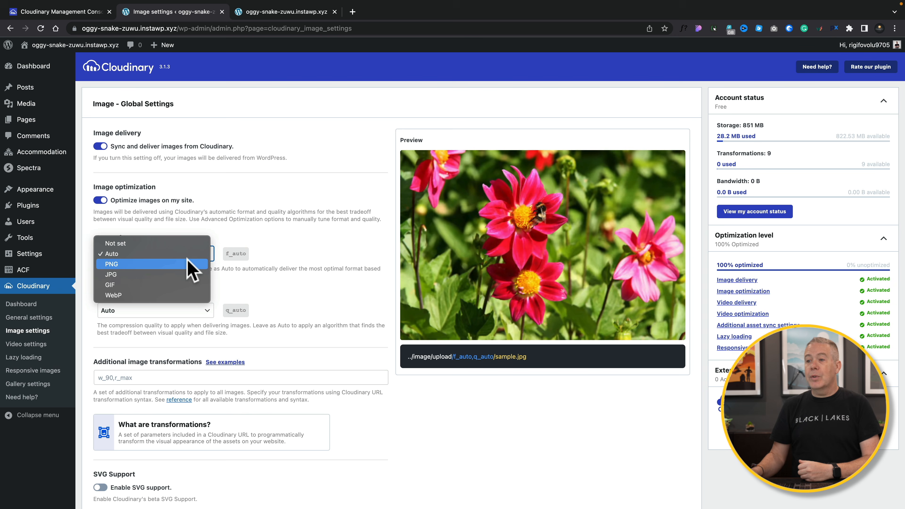
left_click(276, 279)
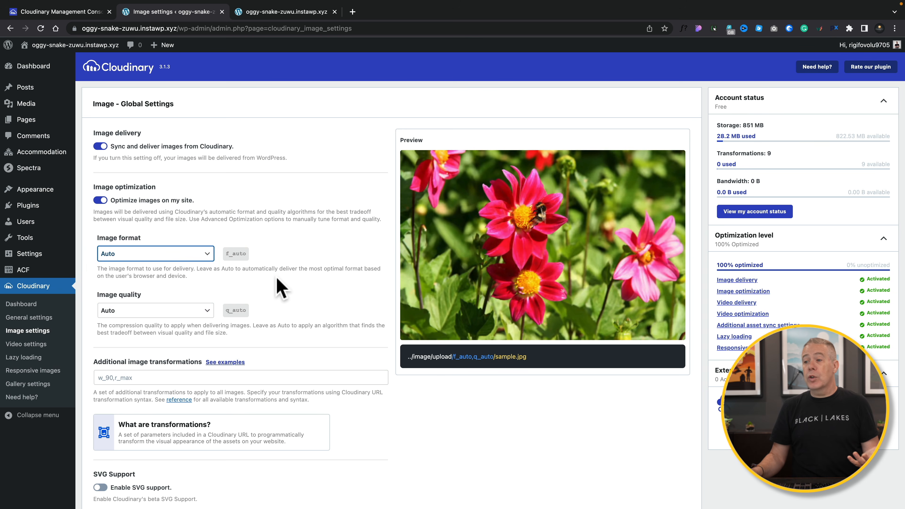
left_click(210, 310)
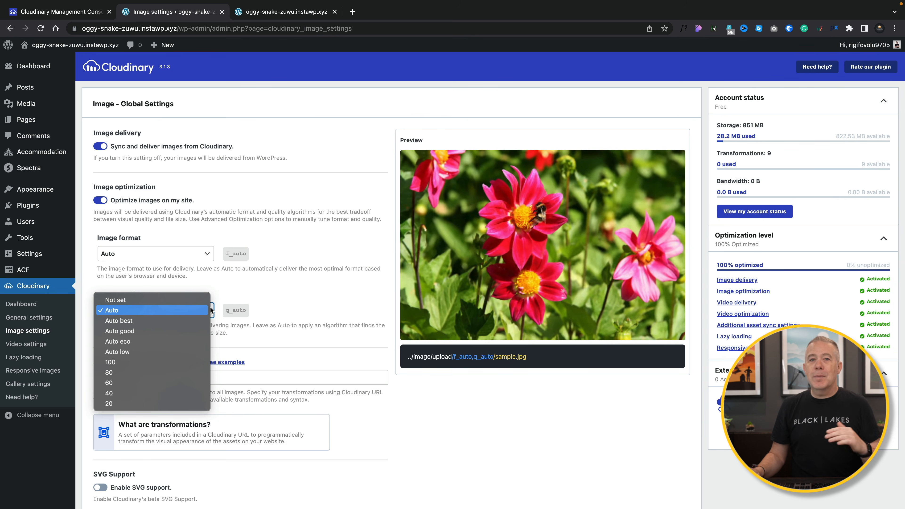
left_click(292, 306)
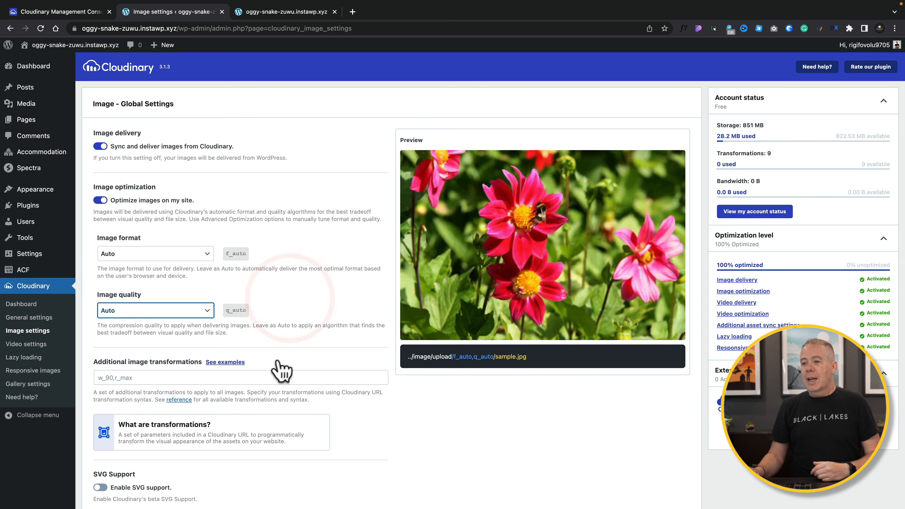
scroll(282, 370, "down", 1)
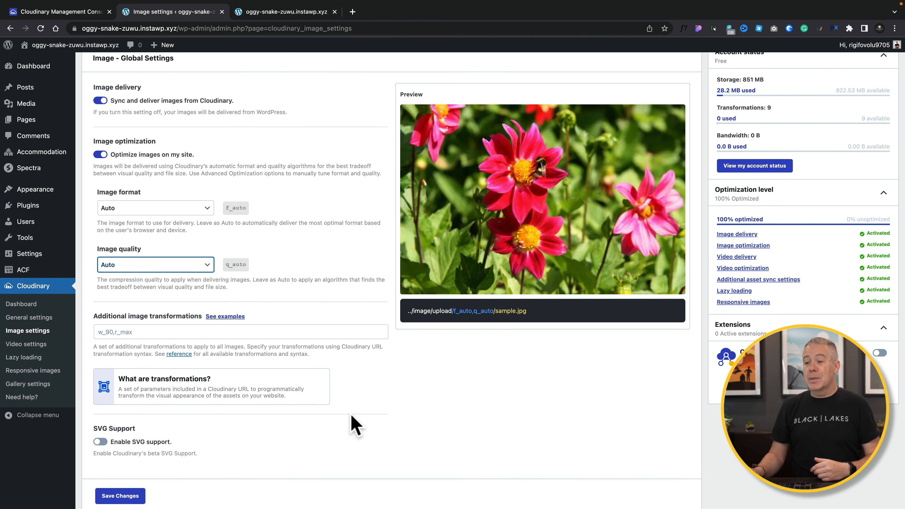
scroll(347, 424, "down", 1)
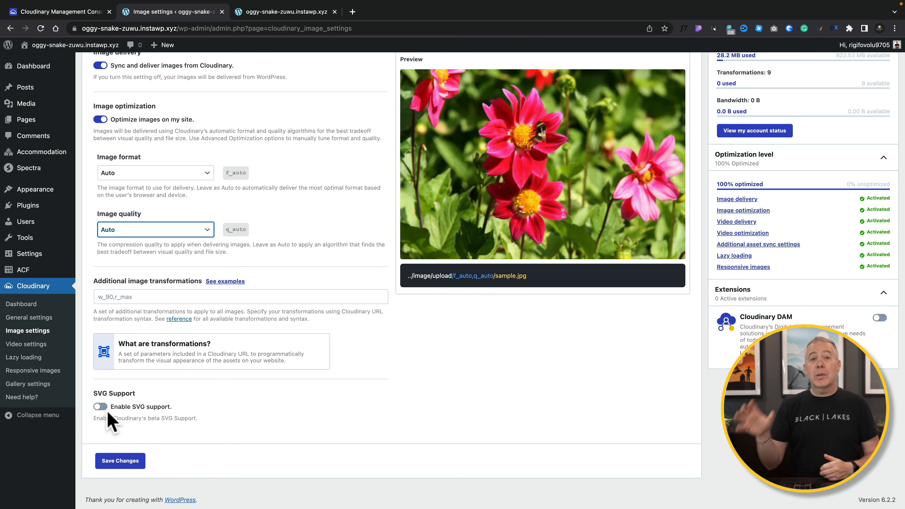
Open the plugin's video settings and review the video player, video format, video quality and transformation options.
left_click(30, 345)
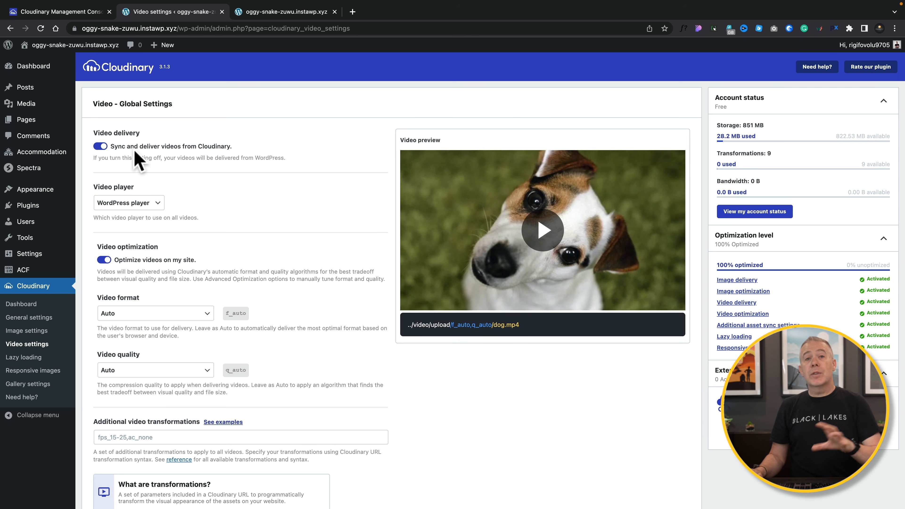
left_click(159, 203)
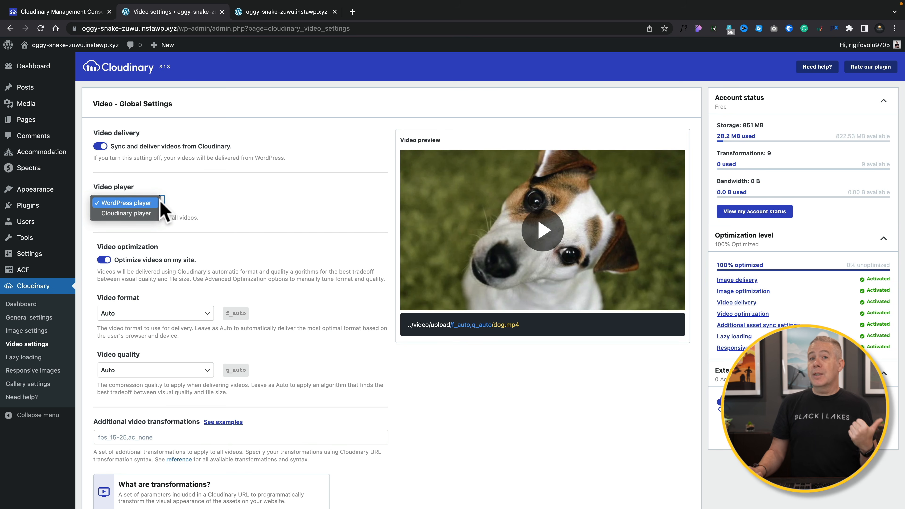
left_click(238, 205)
scroll(224, 271, "down", 1)
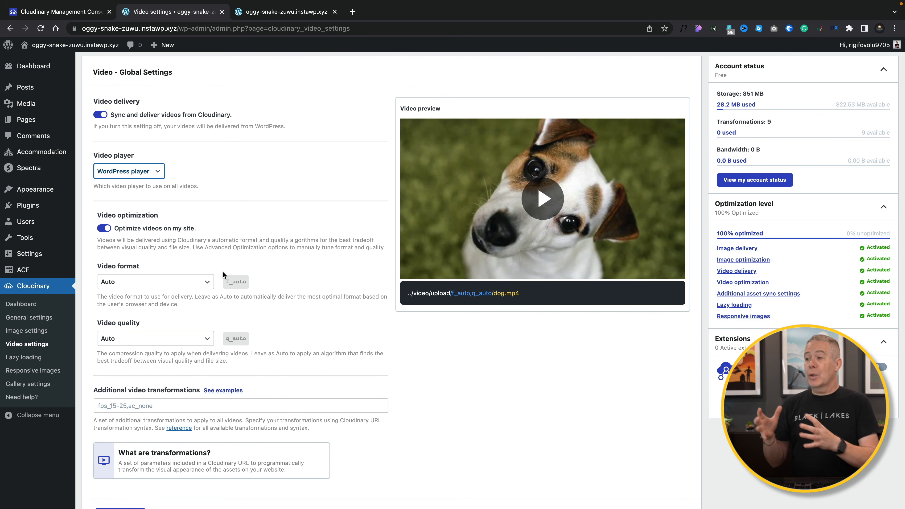
left_click(199, 283)
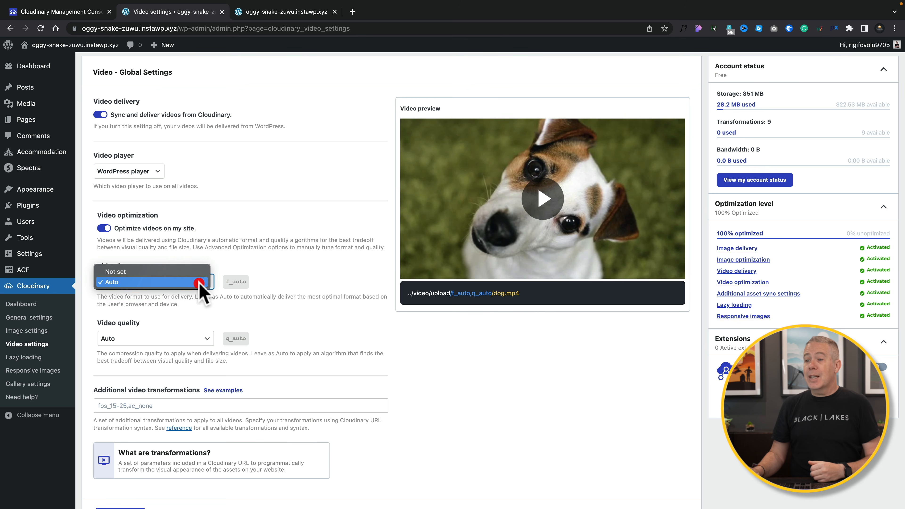
left_click(312, 275)
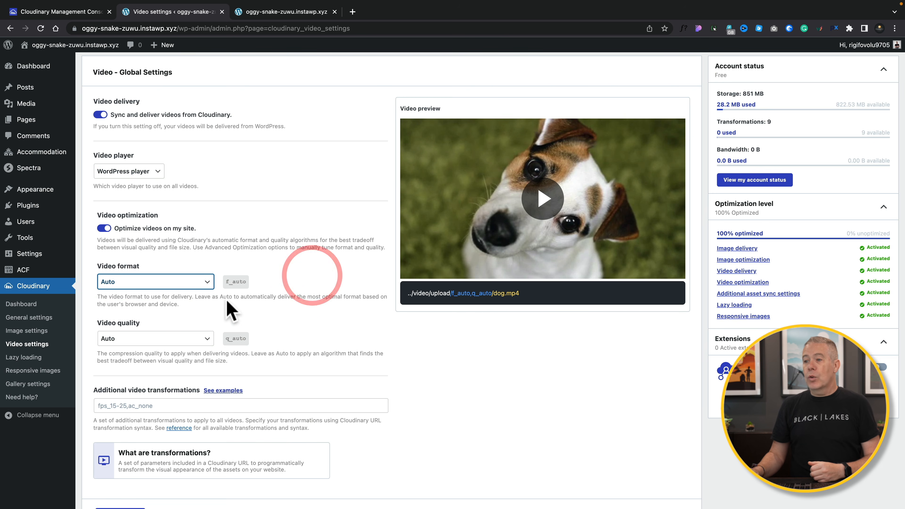
left_click(173, 340)
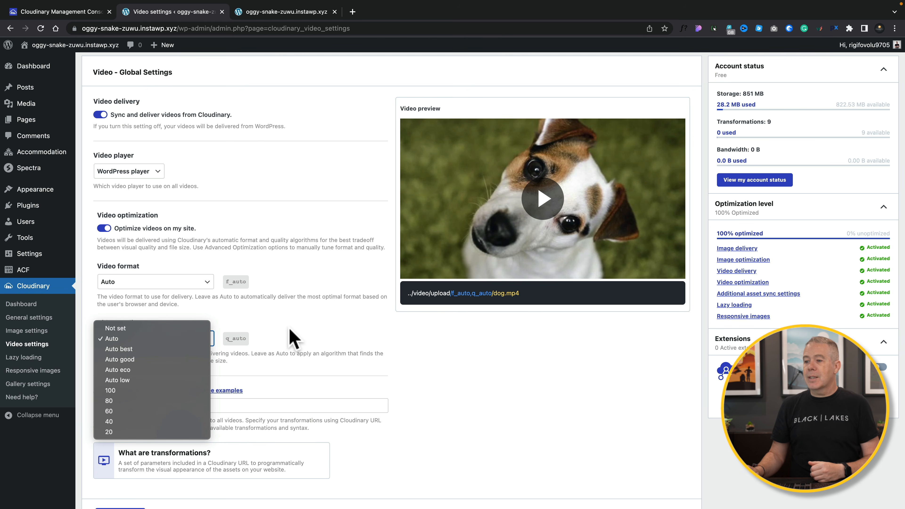
left_click(292, 335)
scroll(290, 335, "down", 3)
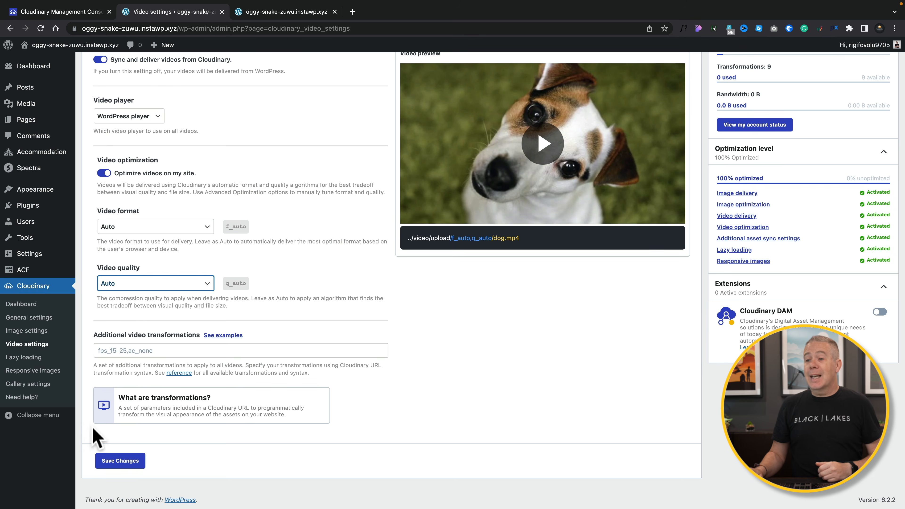
Open the lazy loading settings, preview each placeholder generation type before returning to Blur, and view the DPR options.
left_click(25, 357)
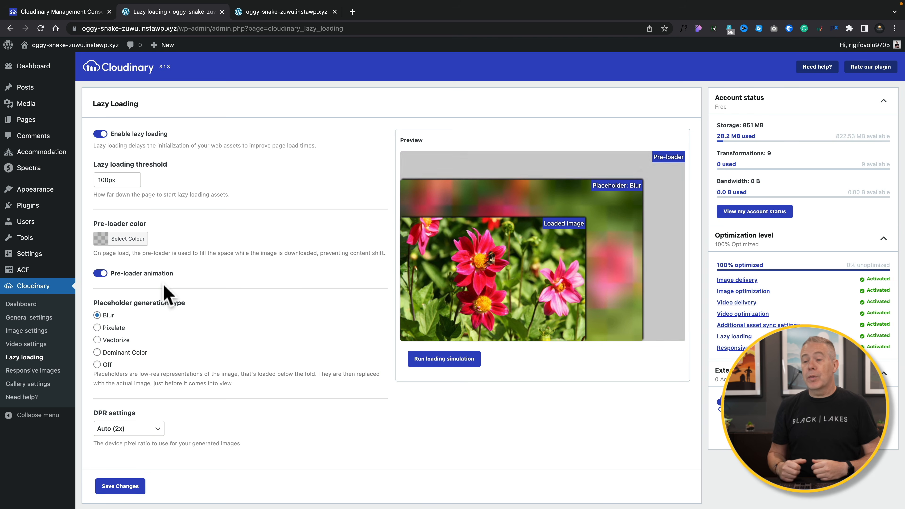
scroll(288, 324, "down", 2)
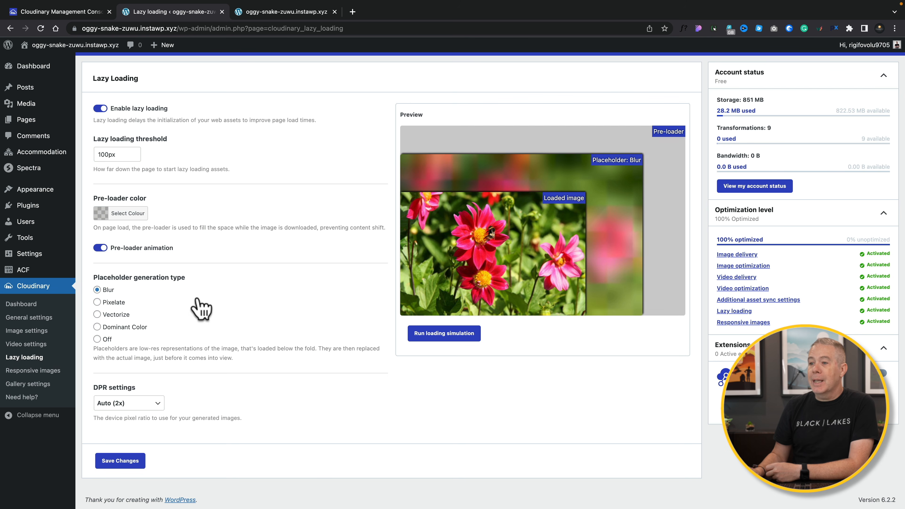
left_click(97, 301)
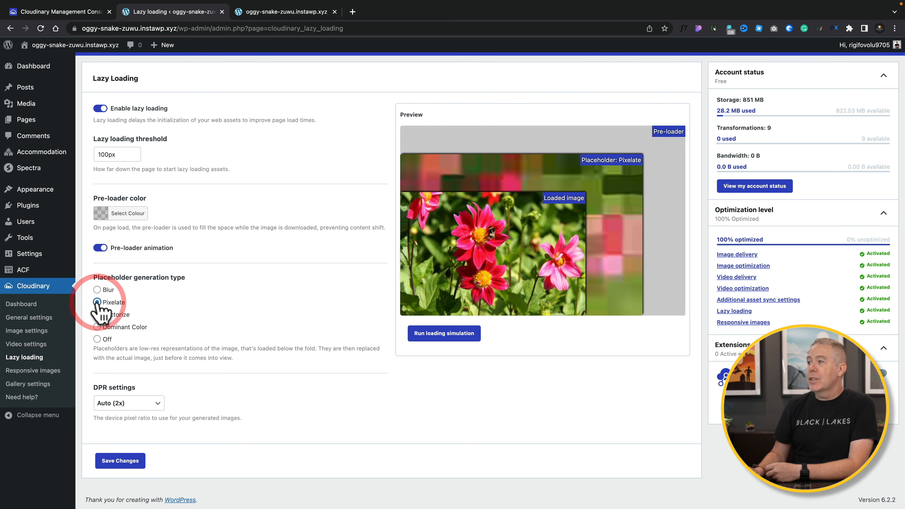
left_click(97, 314)
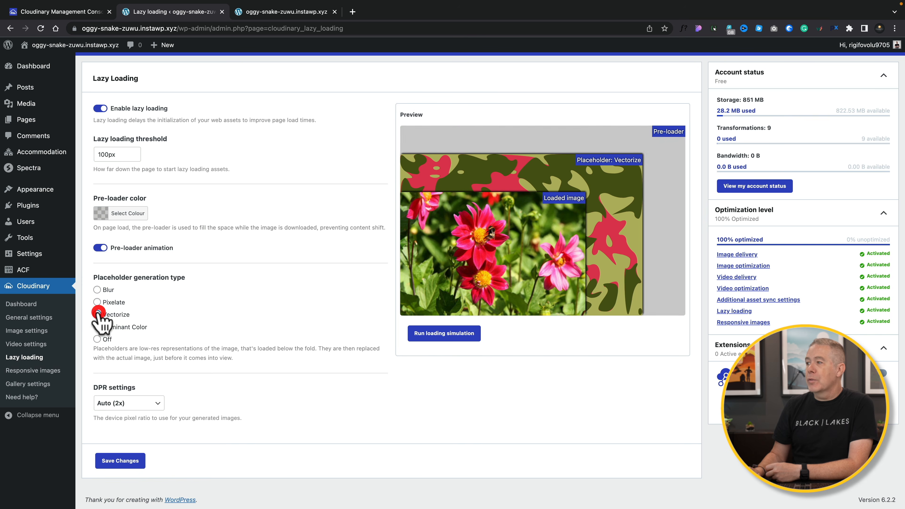
left_click(97, 326)
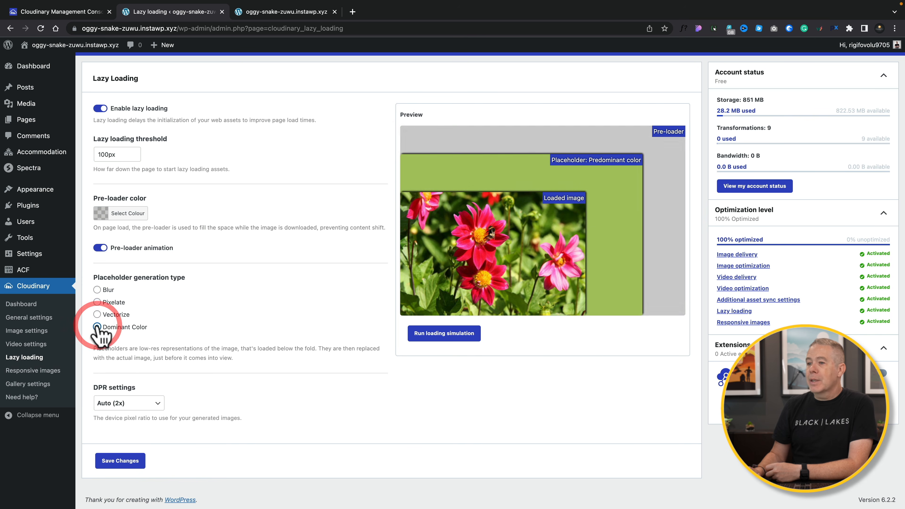
left_click(97, 338)
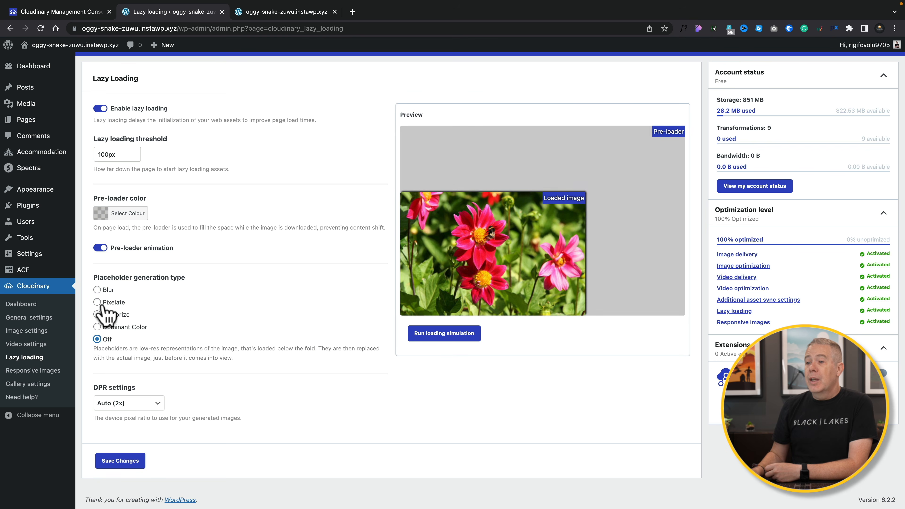
left_click(97, 290)
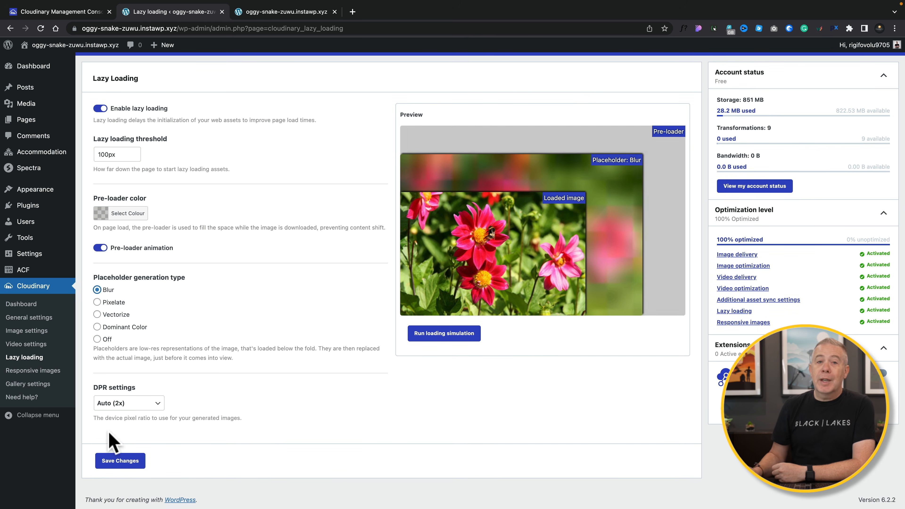
left_click(148, 402)
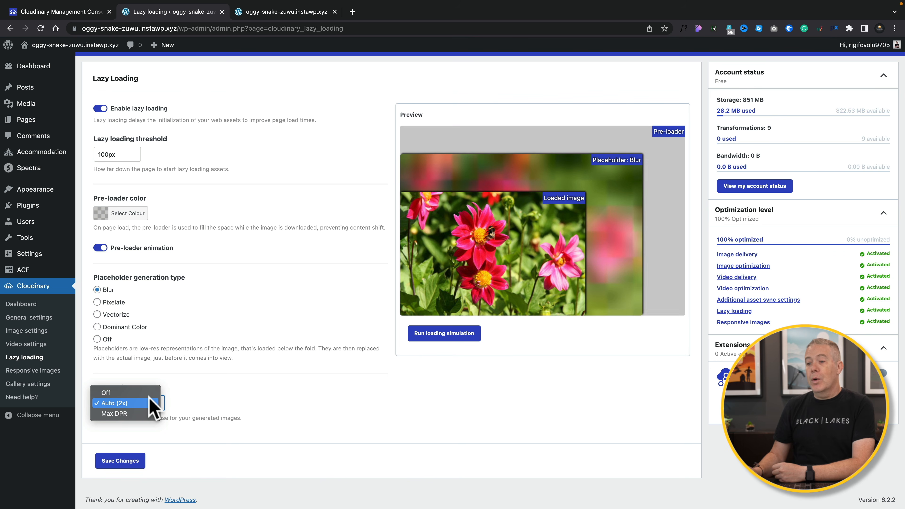
left_click(240, 396)
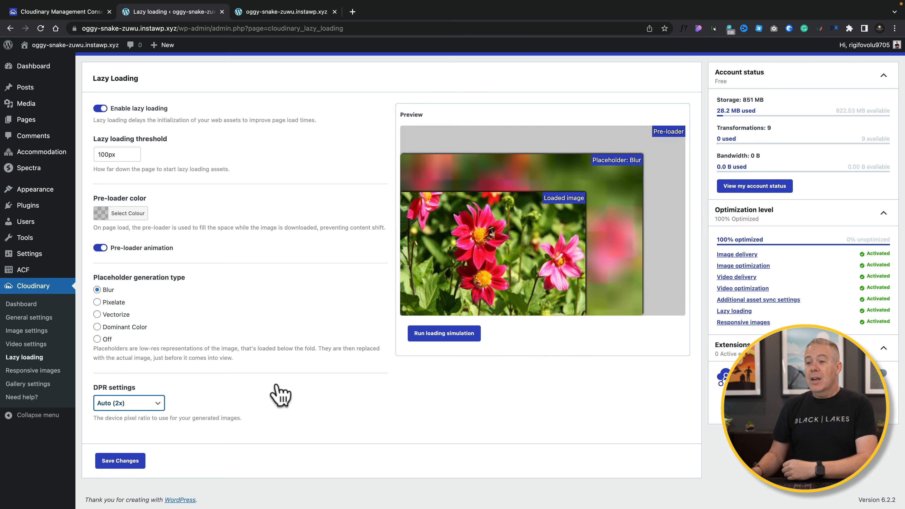
Open the responsive images settings and set the maximum number of generated images to 4.
left_click(48, 372)
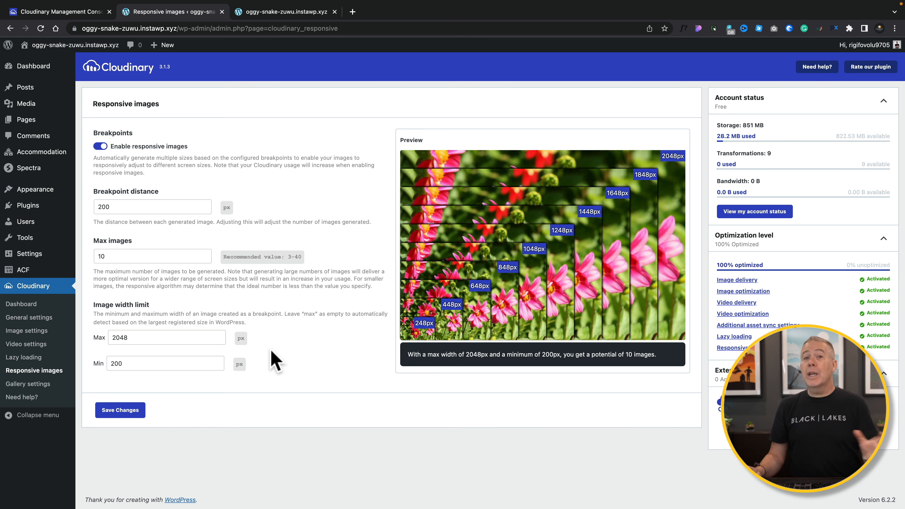
left_click(114, 256)
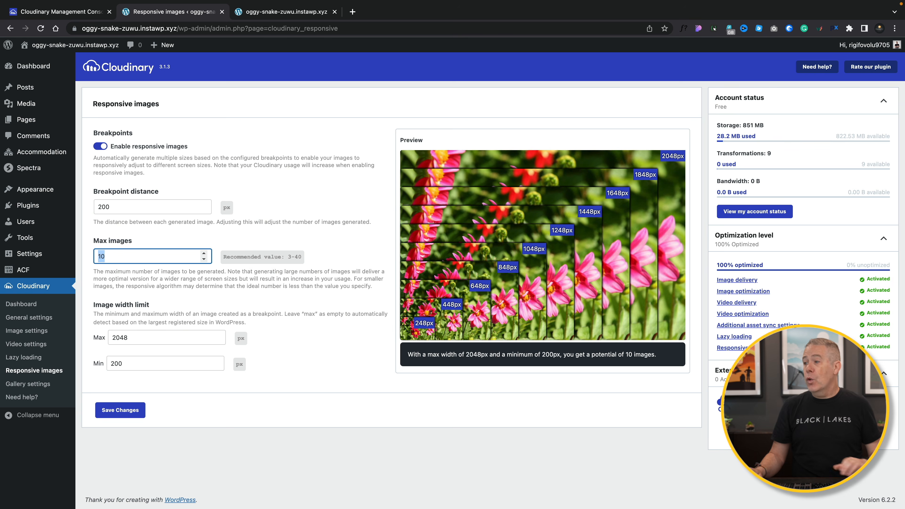
left_click(155, 284)
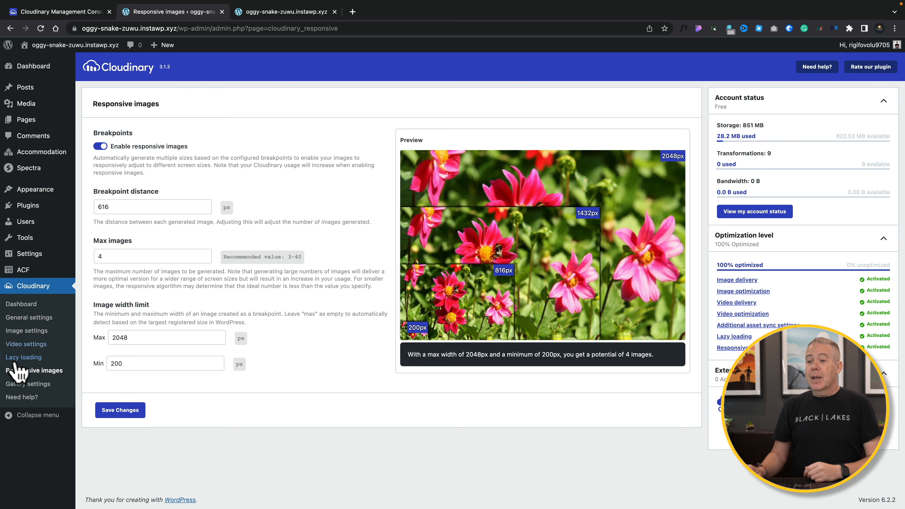
Open the gallery settings and preview the Expanded 1, 2 and 3 Column layouts before returning to Classic.
left_click(32, 383)
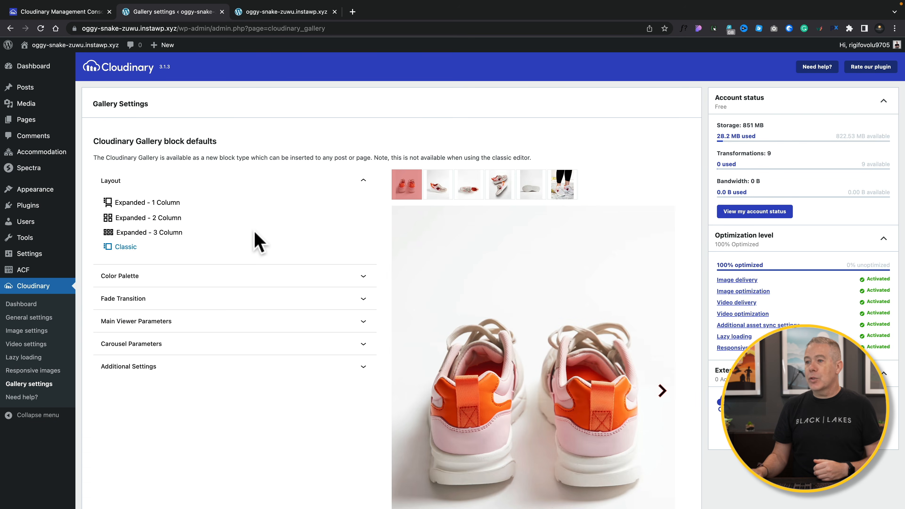
left_click(125, 202)
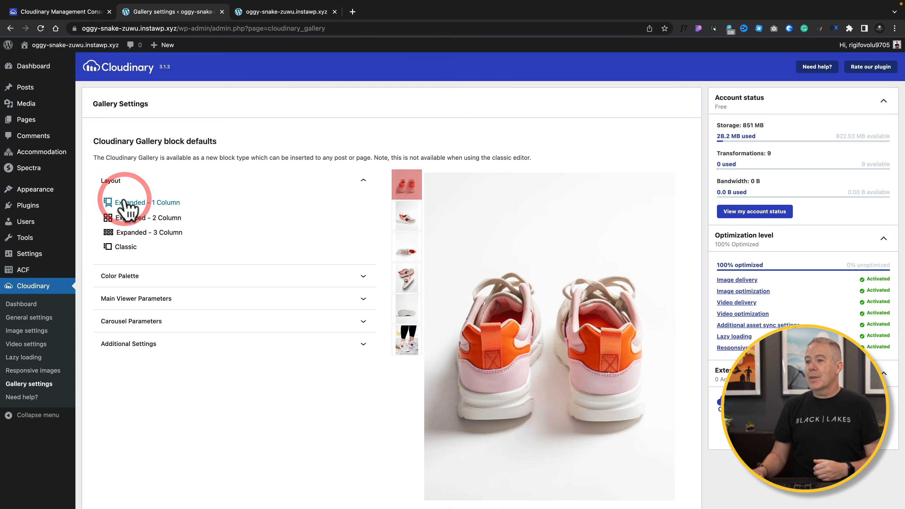
left_click(132, 218)
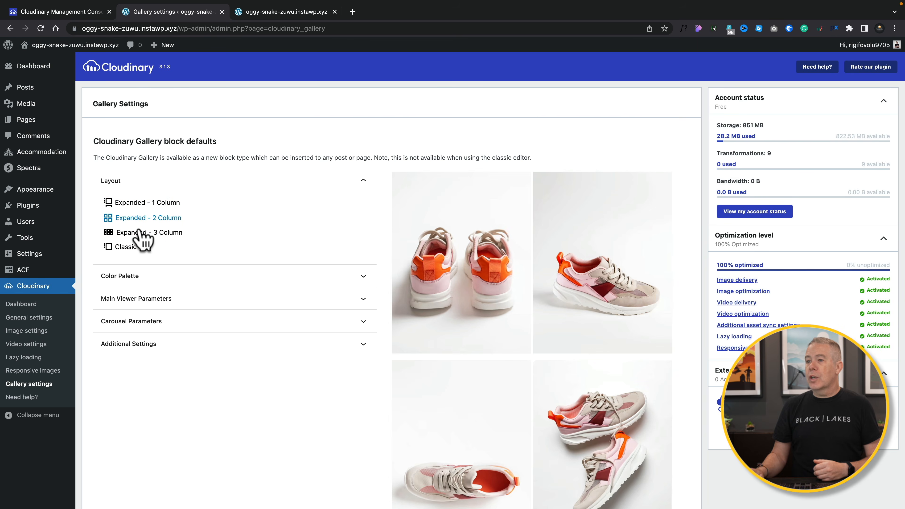
left_click(139, 232)
left_click(134, 247)
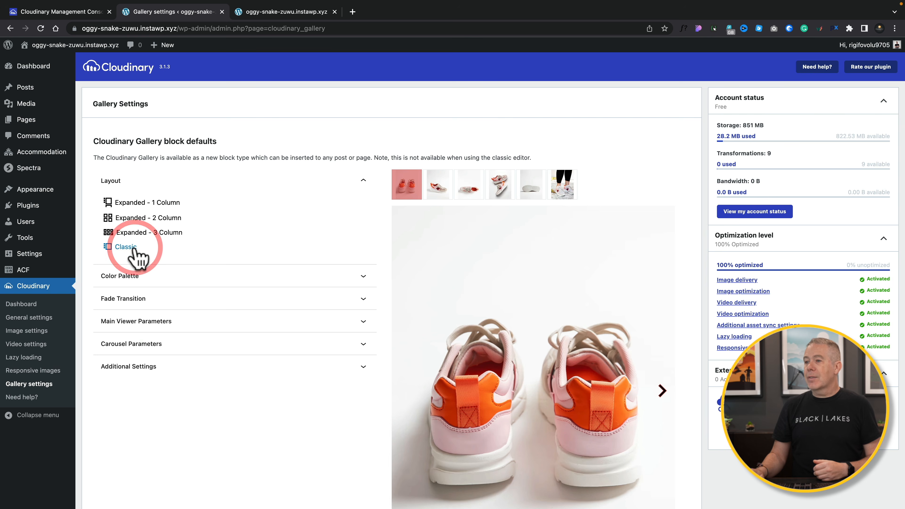
Review the remaining gallery setting sections and expand the Color Palette options.
scroll(236, 374, "down", 1)
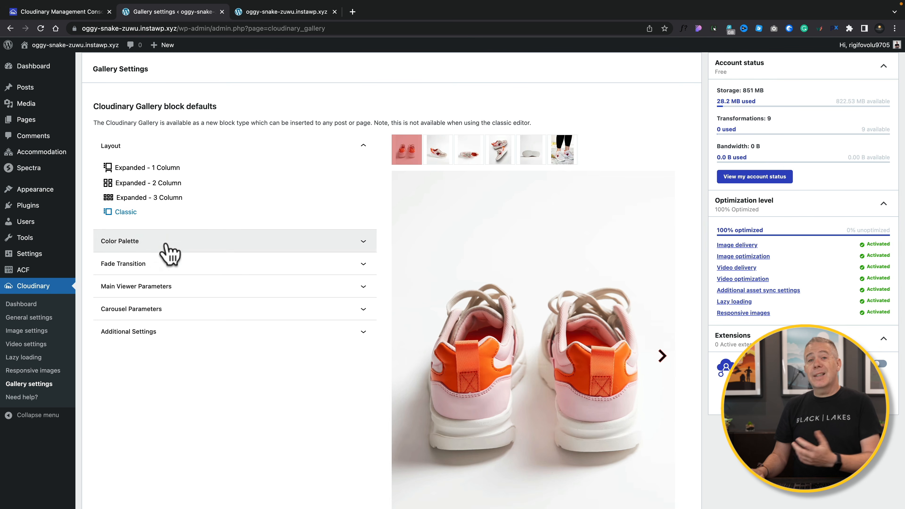
scroll(352, 373, "down", 3)
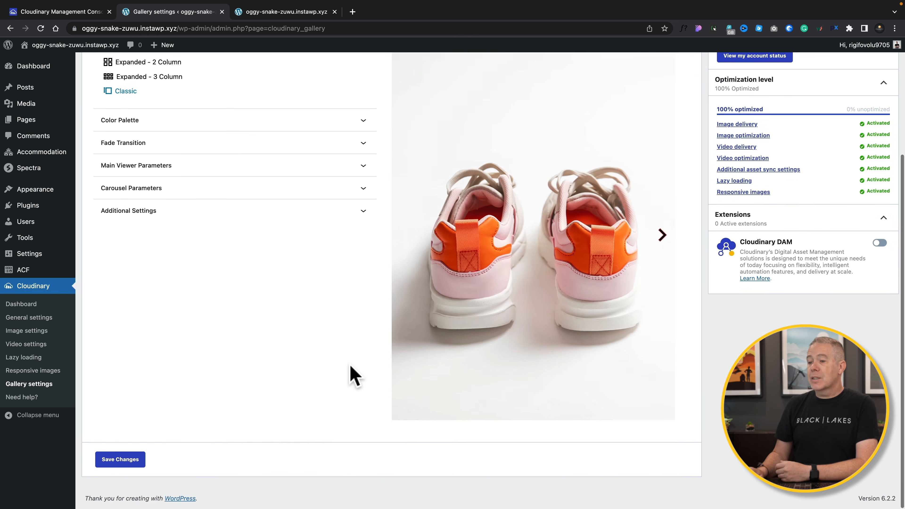
left_click(112, 121)
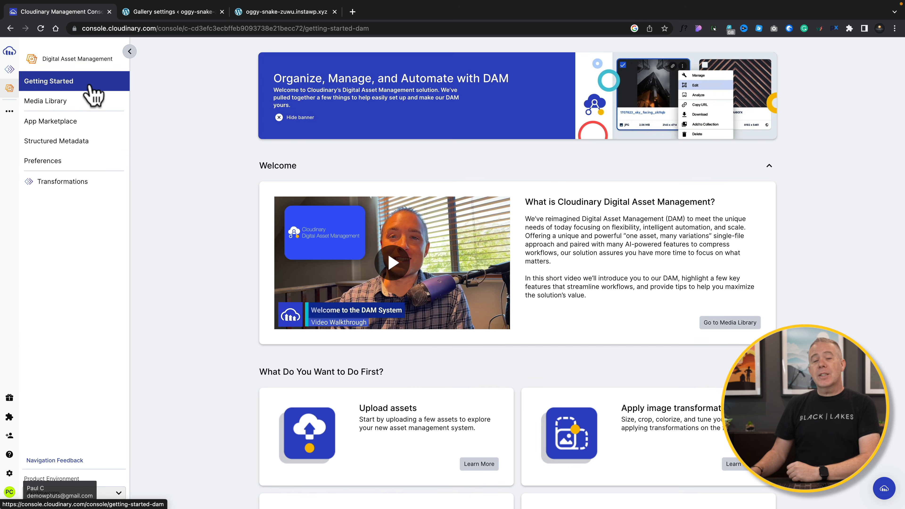
In the Cloudinary console, open the Media Library and browse the assets synced from the WordPress site.
left_click(69, 101)
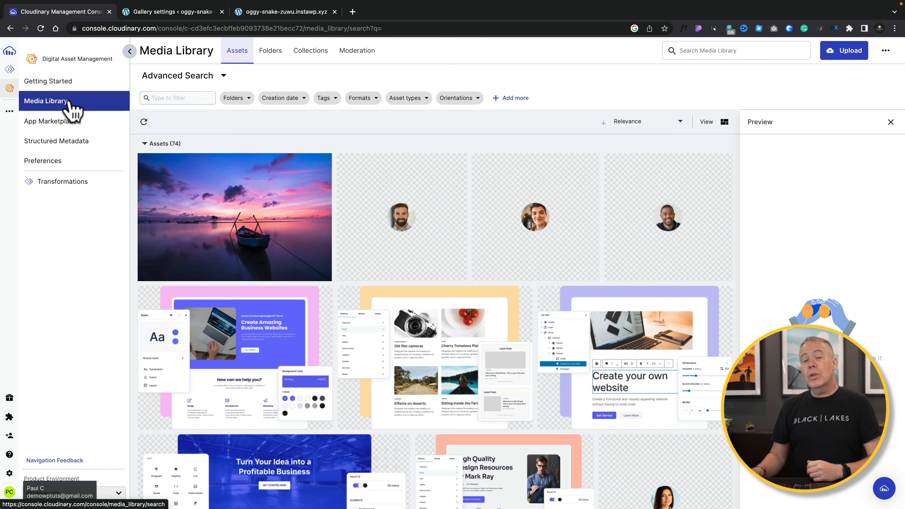
scroll(353, 325, "down", 7)
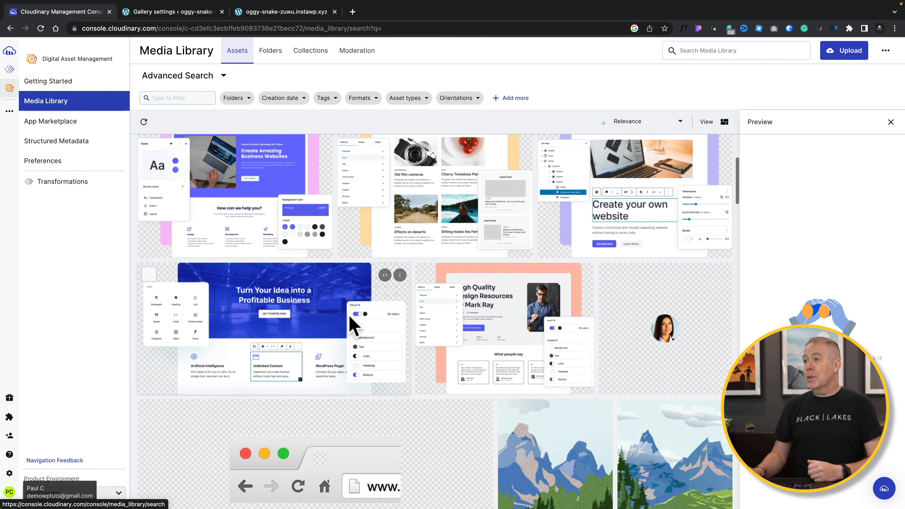
Browse the images and videos in the Media Library and look over the asset filters.
scroll(353, 324, "down", 10)
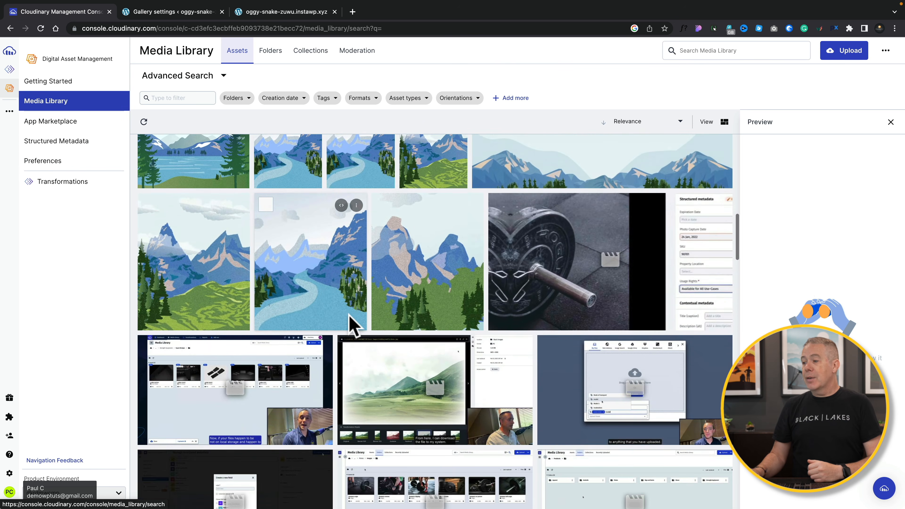
scroll(349, 324, "down", 2)
scroll(349, 323, "up", 5)
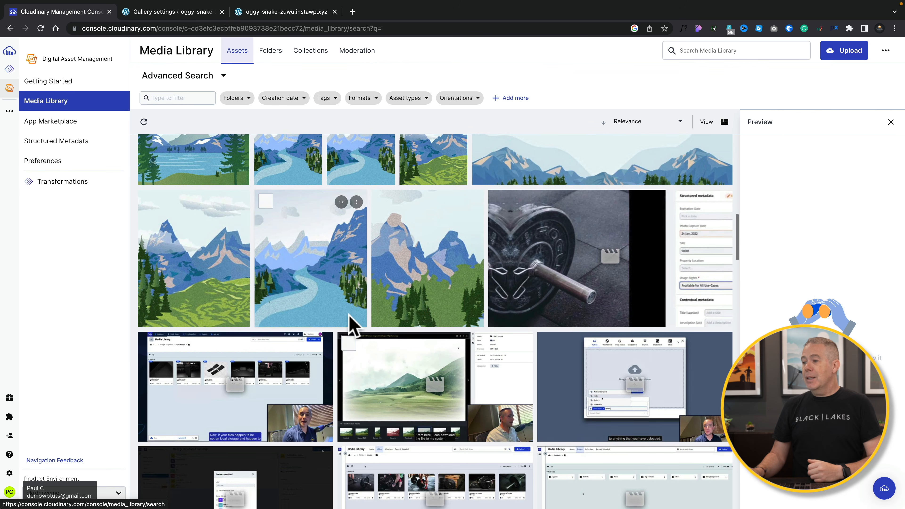
scroll(347, 347, "down", 3)
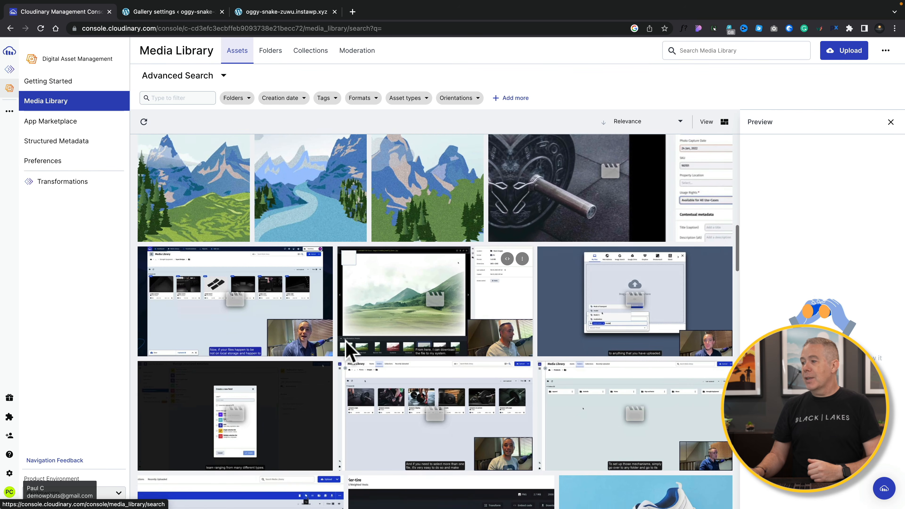
scroll(347, 351, "down", 4)
scroll(347, 351, "up", 9)
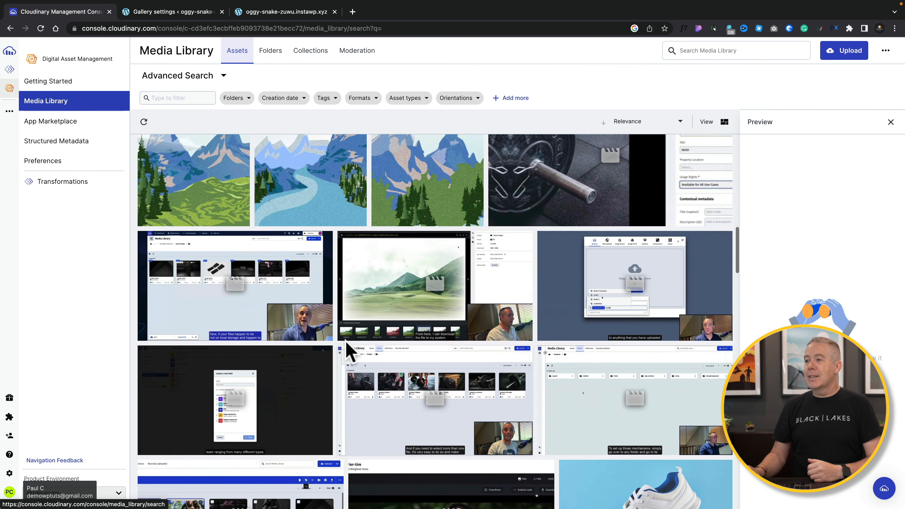
scroll(347, 349, "up", 10)
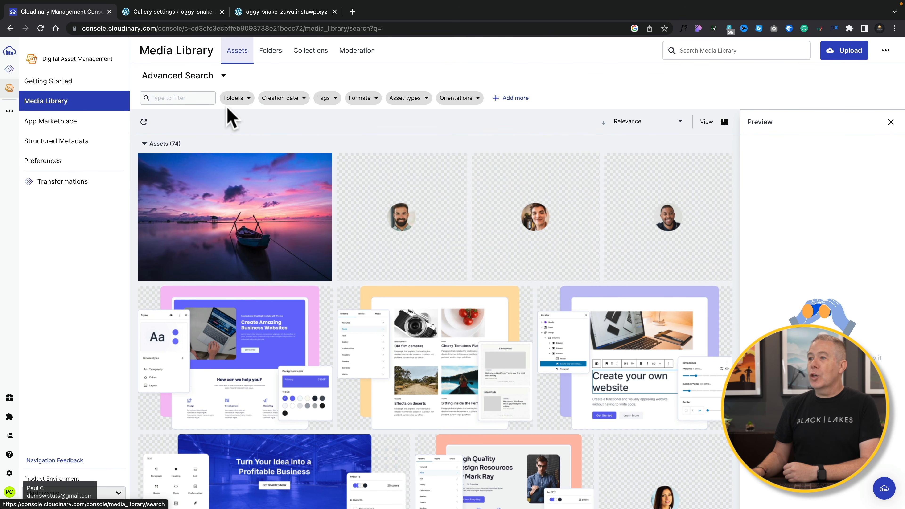
left_click(249, 101)
left_click(288, 79)
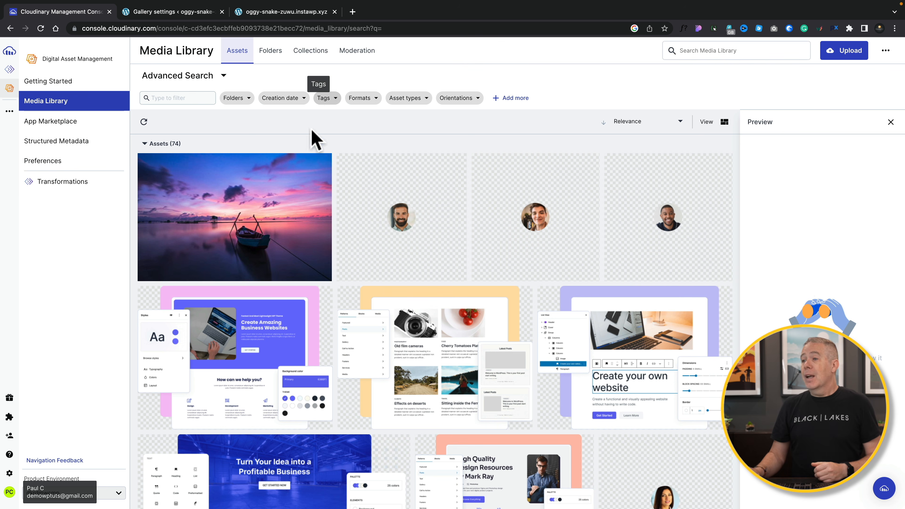
Select the pexels-pixabay-33545 image, check its details and open its access control settings.
left_click(237, 191)
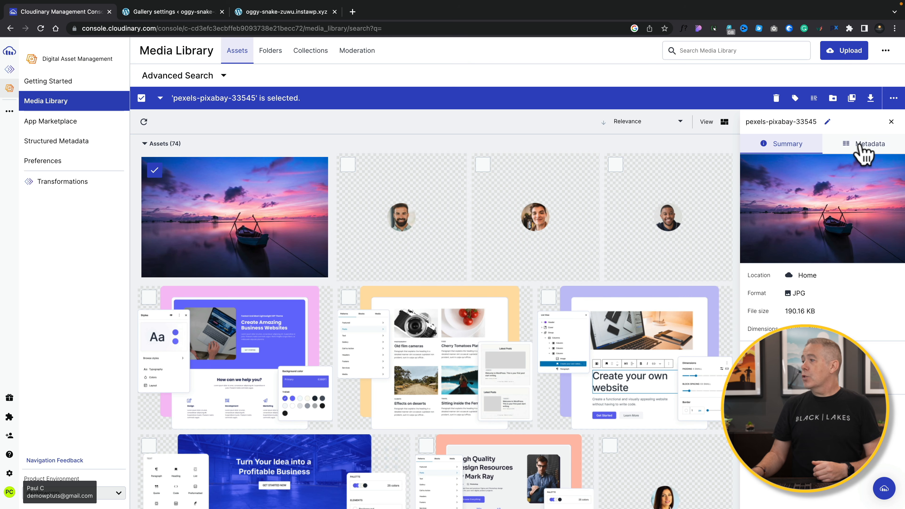
left_click(865, 146)
left_click(811, 210)
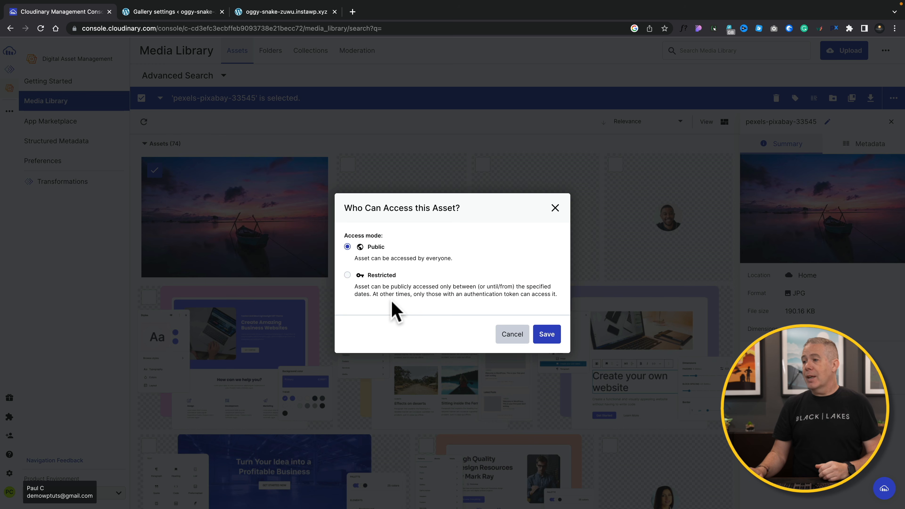
Preview the Restricted access mode with time-limited access, return to Public and close the access settings without saving.
left_click(347, 275)
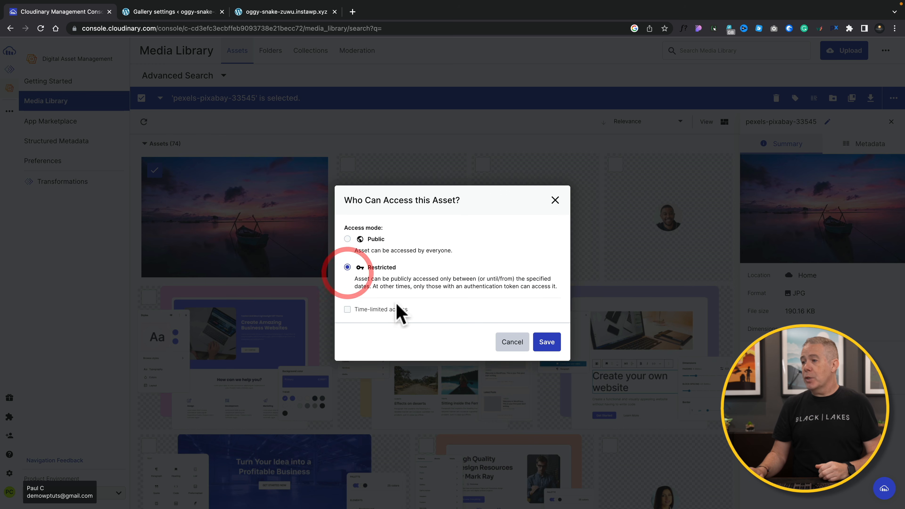
left_click(347, 309)
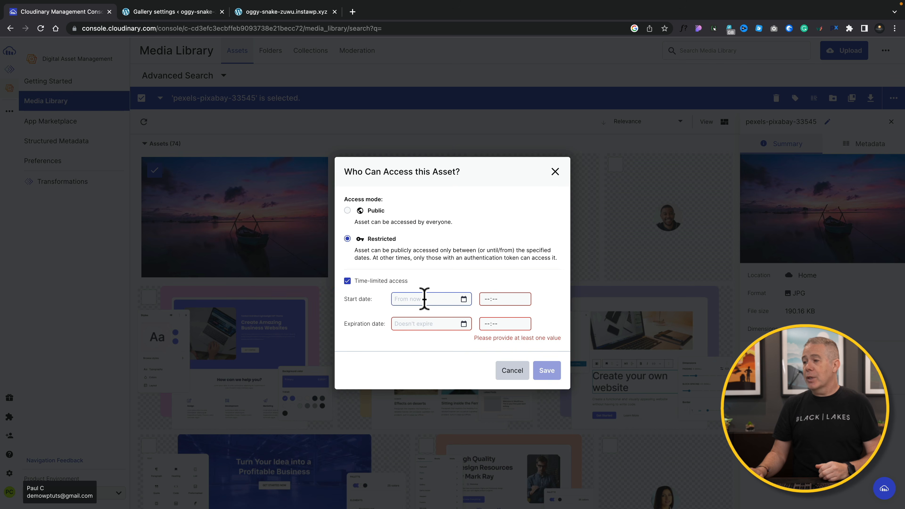
left_click(347, 210)
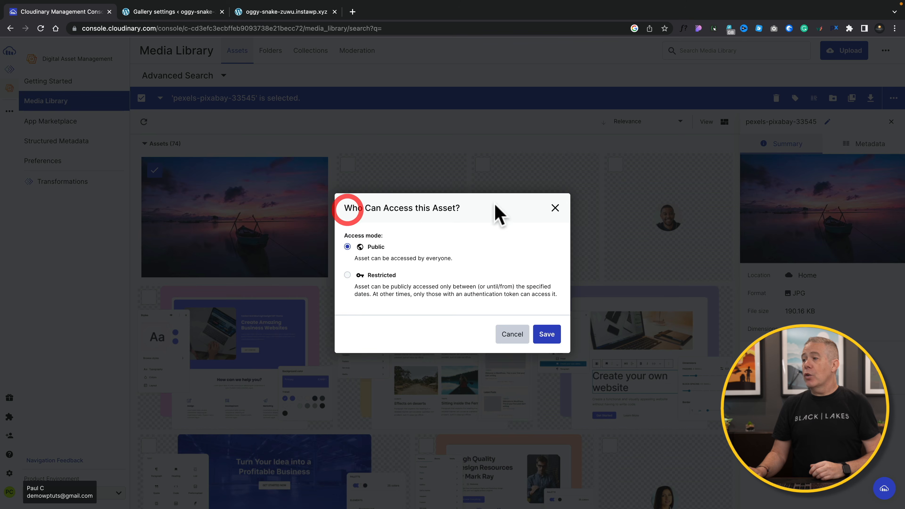
left_click(554, 208)
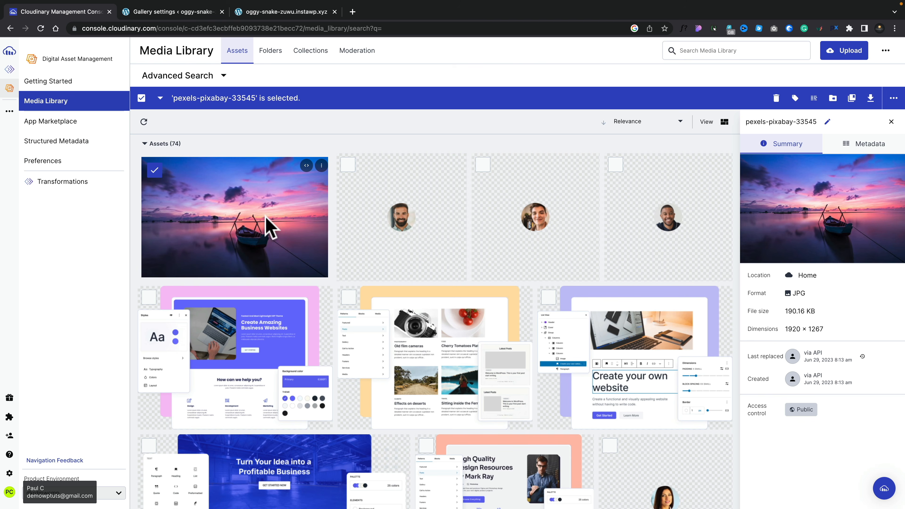
Open the image's metadata and add the new tag "Water".
left_click(864, 146)
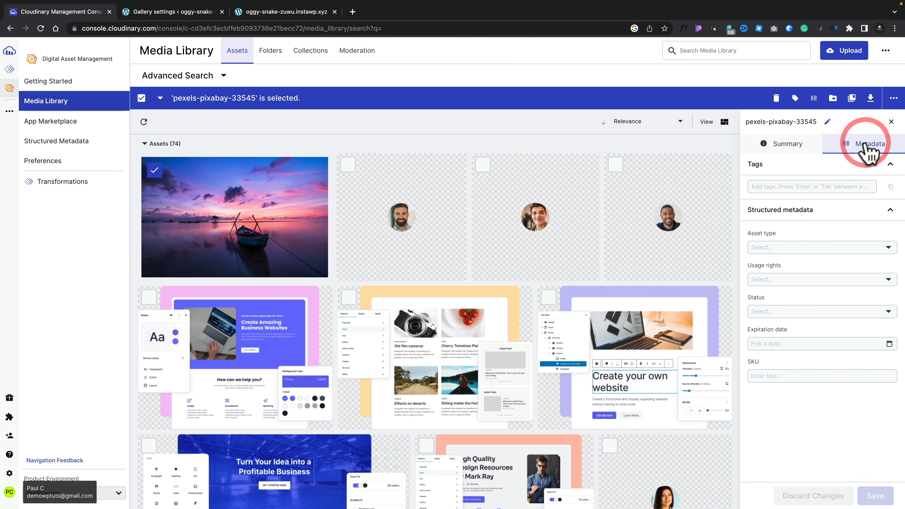
left_click(804, 189)
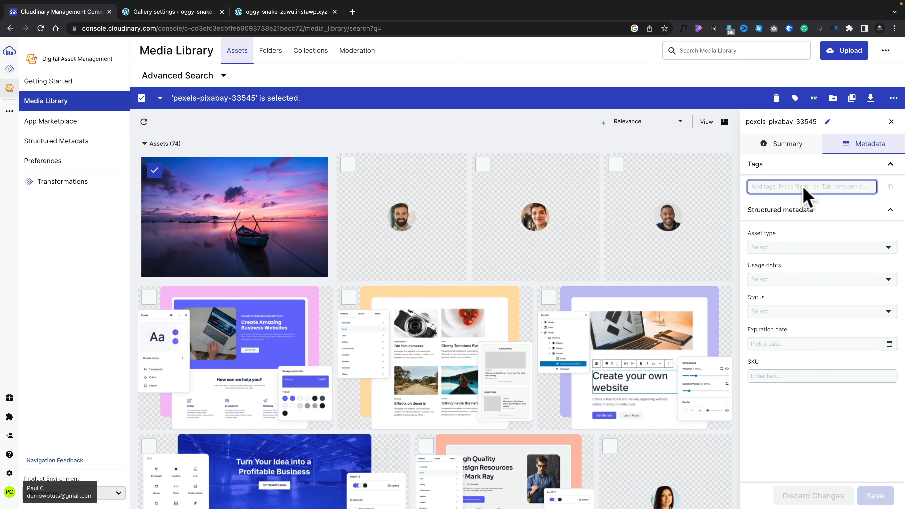
type("Water")
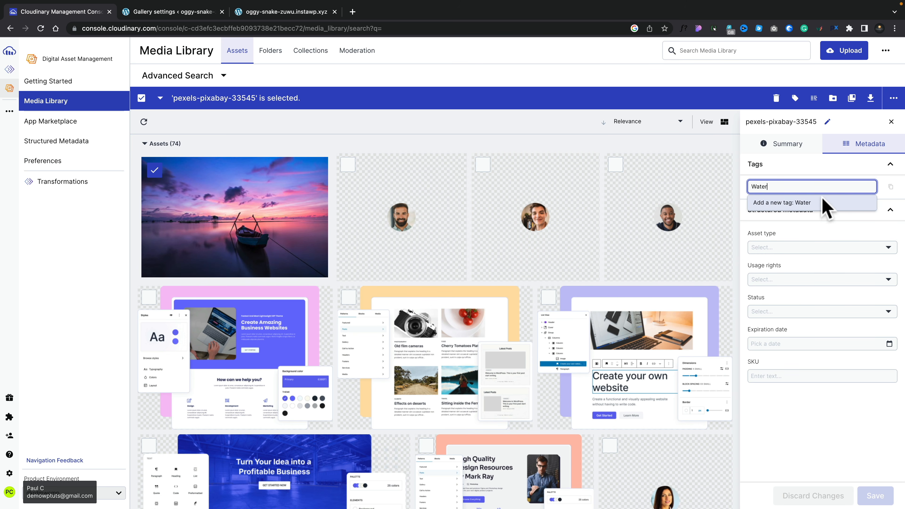
left_click(812, 202)
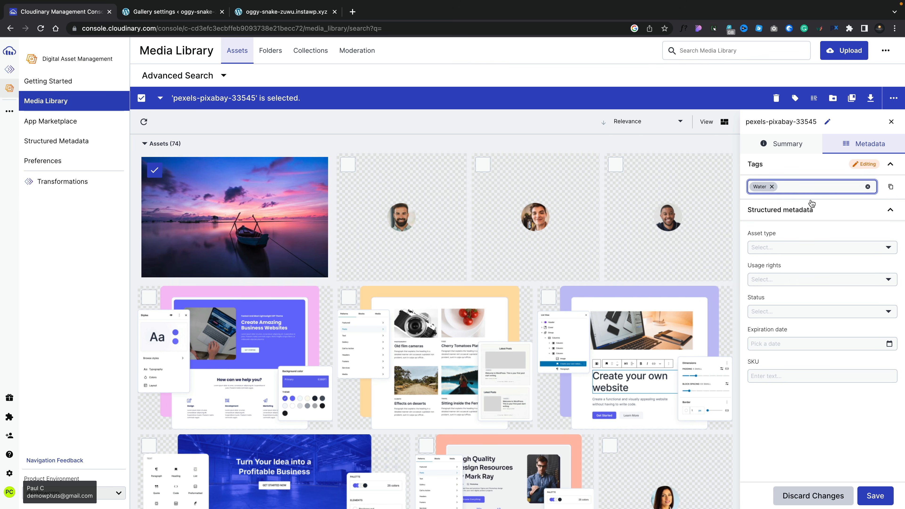
Set asset type to Photograph, usage rights to Creative Commons - use anywhere and status to Final, and save the metadata.
left_click(789, 249)
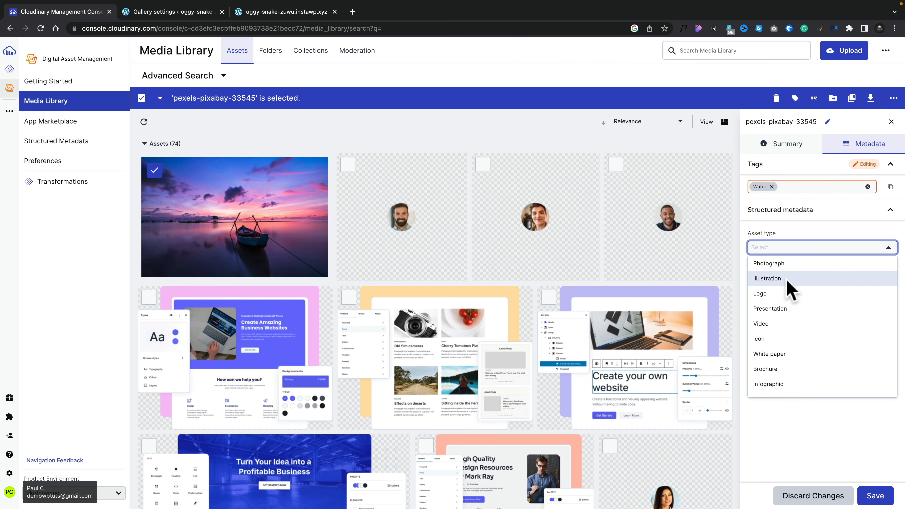
left_click(781, 267)
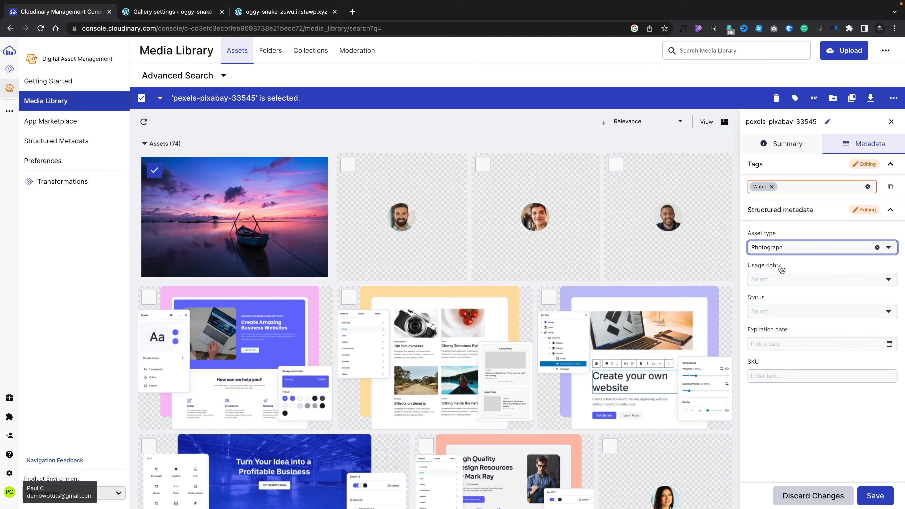
left_click(801, 280)
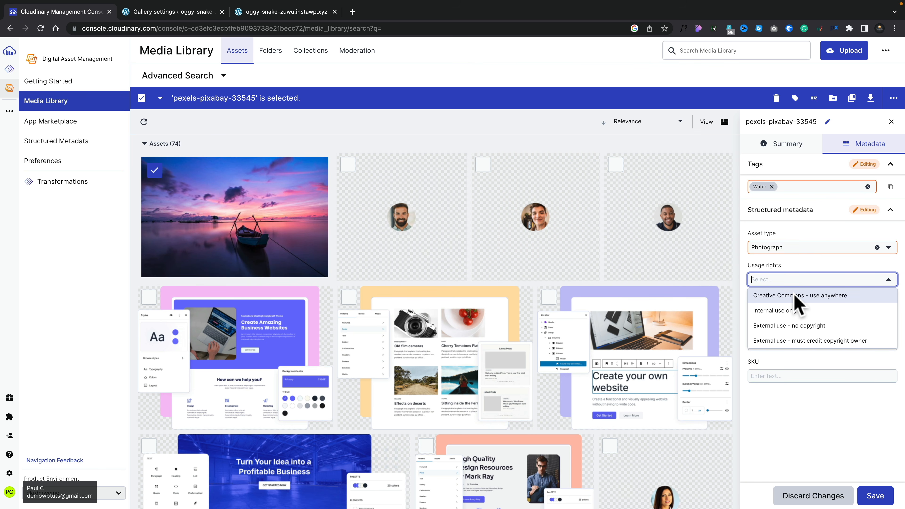
left_click(816, 296)
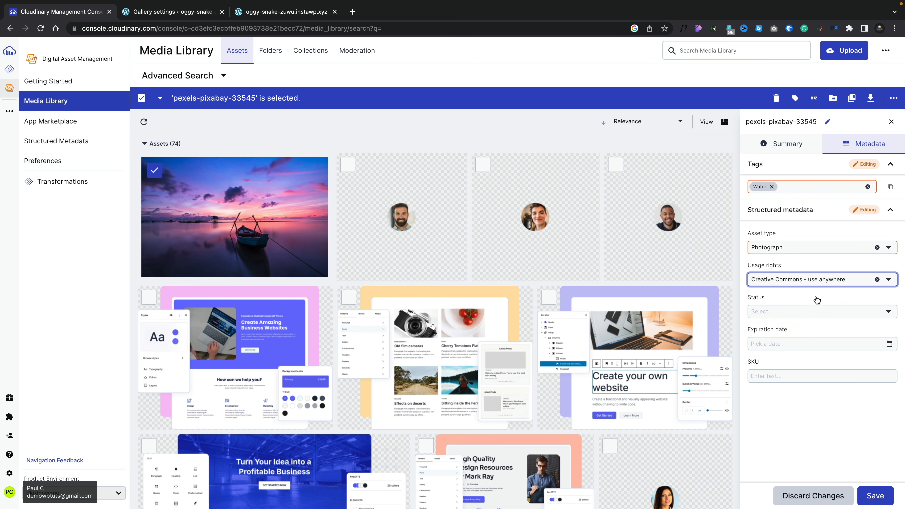
left_click(804, 311)
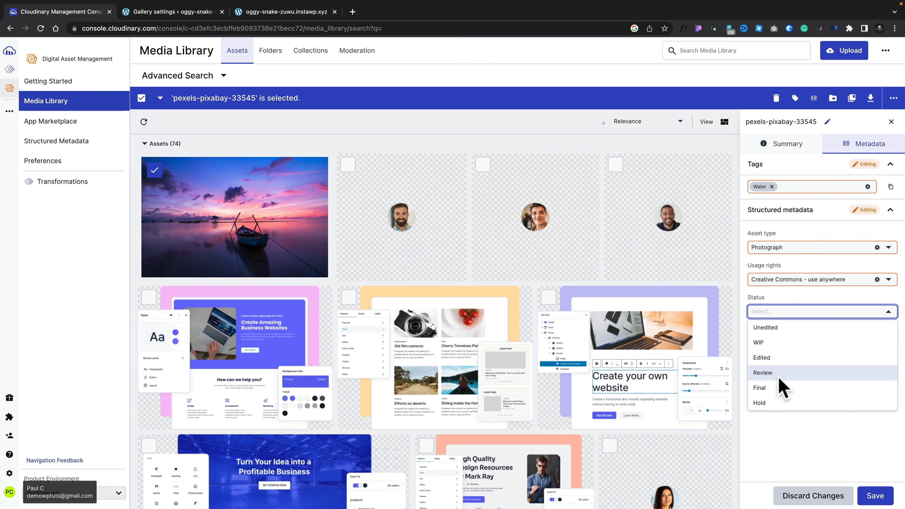
left_click(777, 386)
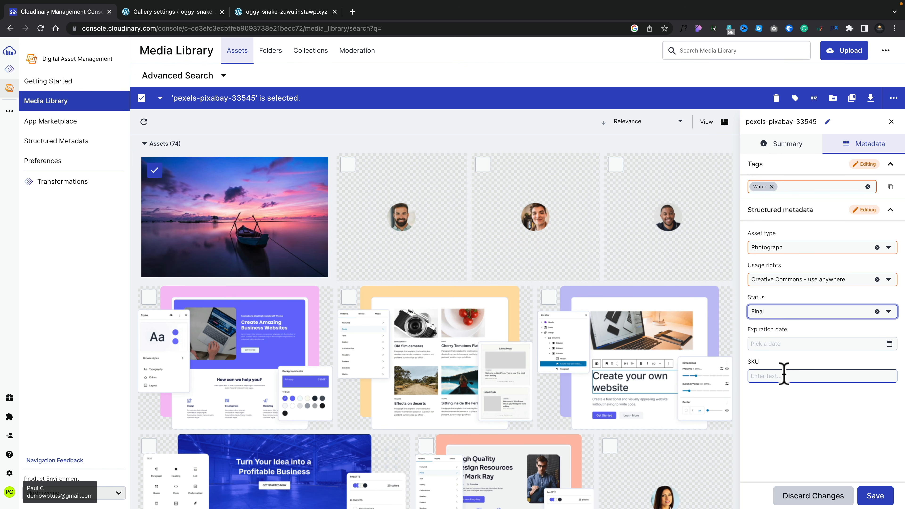
left_click(880, 495)
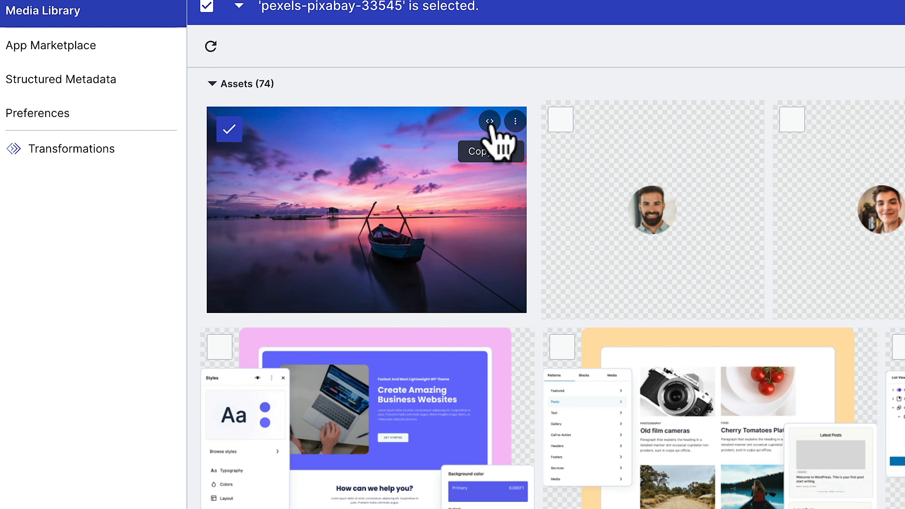
Review the actions available for the selected image, including its download formats and presets.
left_click(515, 121)
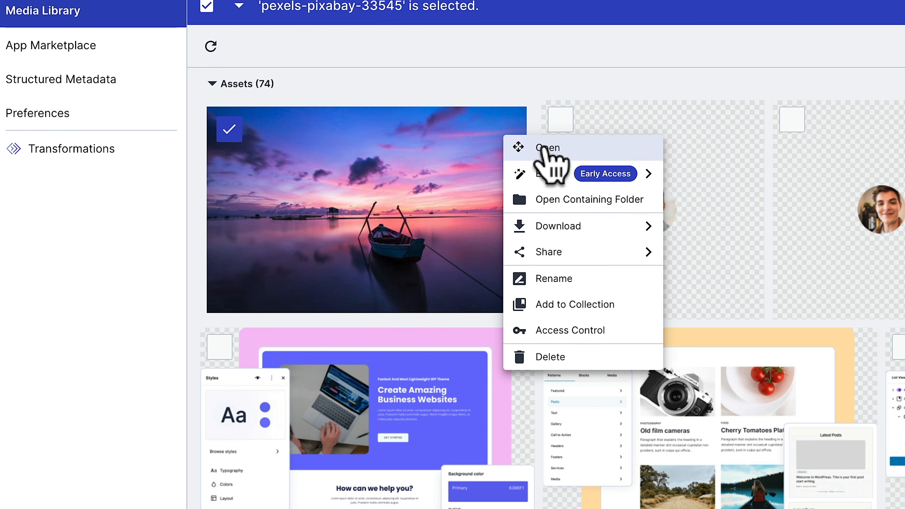
mouse_move(546, 174)
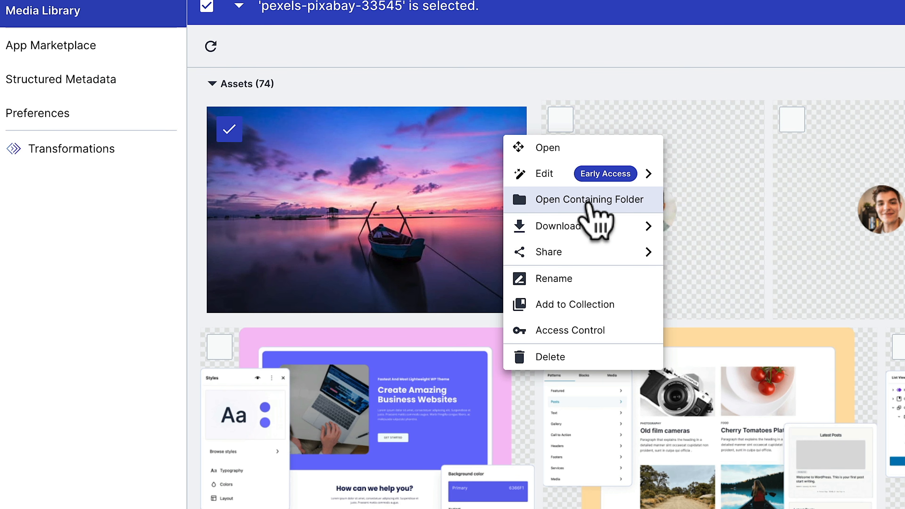
mouse_move(587, 230)
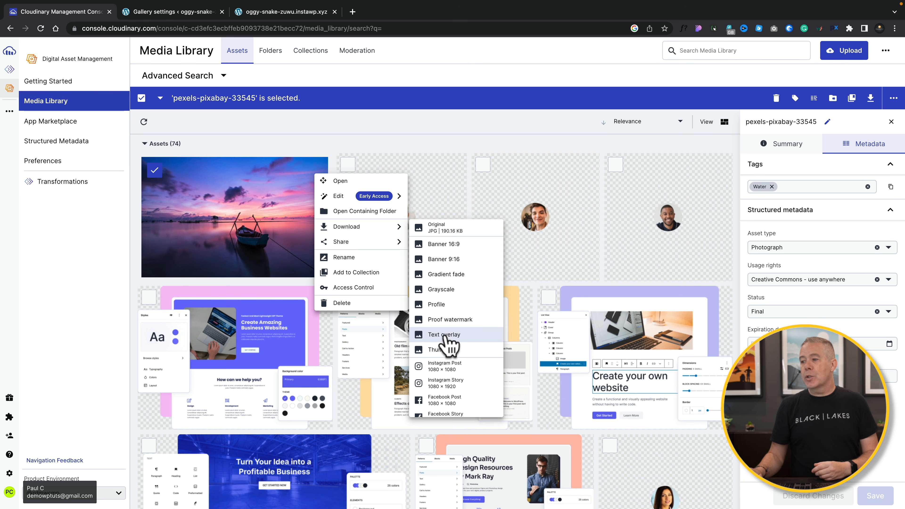
scroll(446, 344, "down", 1)
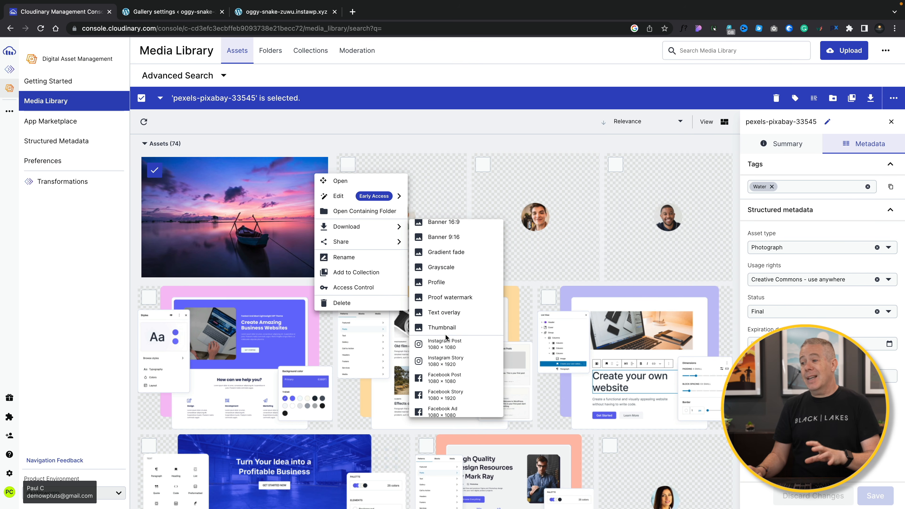
scroll(446, 339, "down", 3)
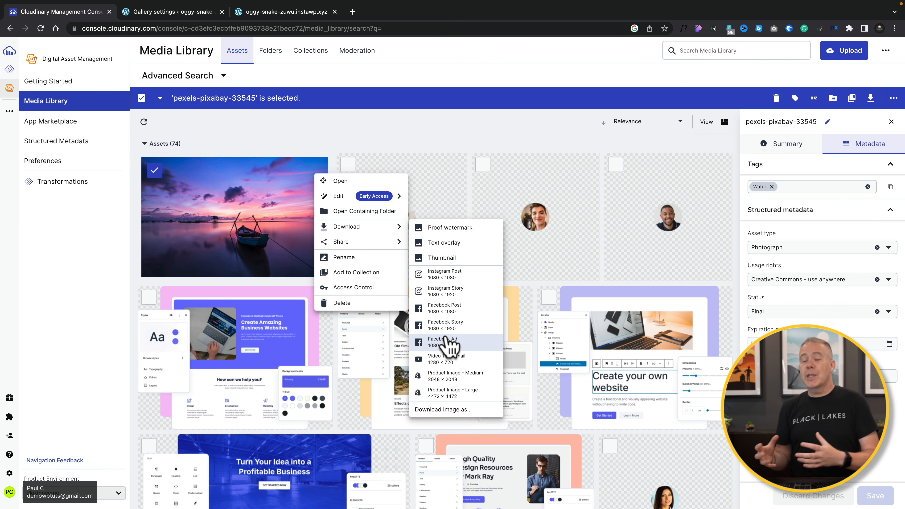
mouse_move(347, 246)
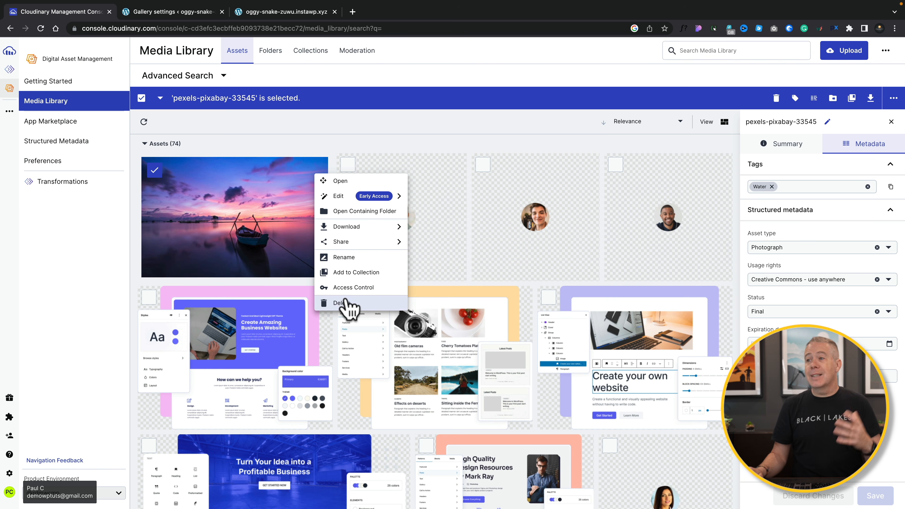
left_click(253, 208)
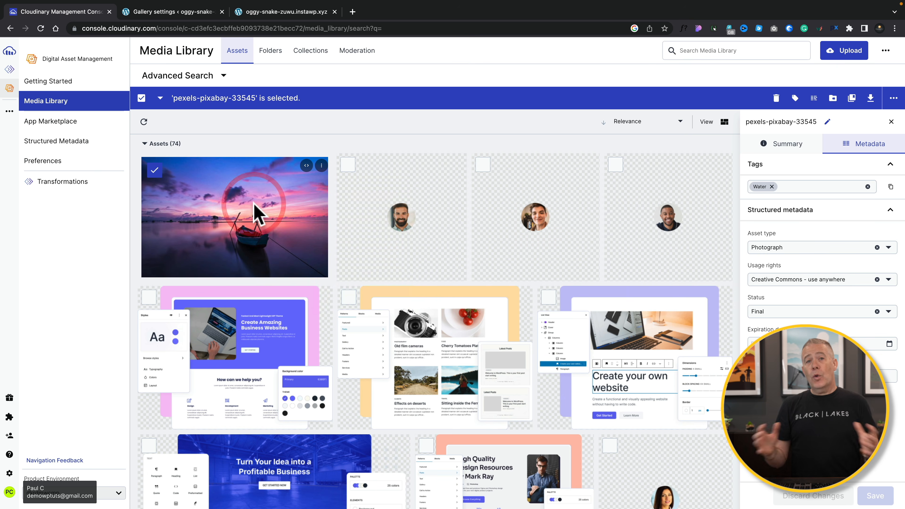
Open the boat image and preview the Banner 16:9, Banner 9:16, Proof watermark and Text overlay transformation presets.
double_click(221, 209)
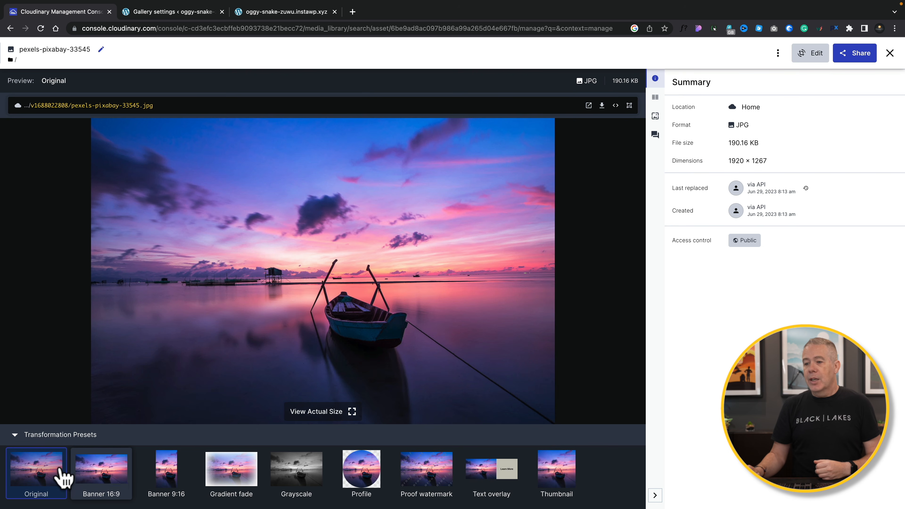
left_click(112, 478)
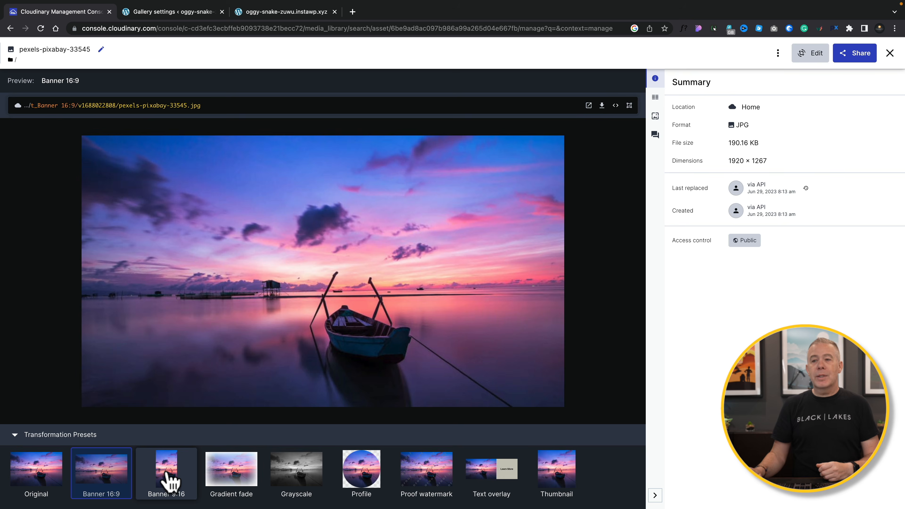
left_click(170, 479)
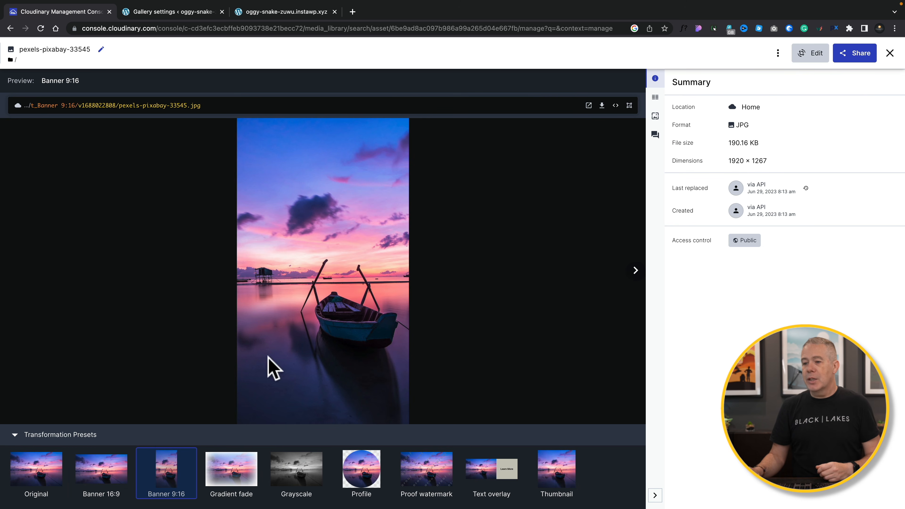
left_click(415, 479)
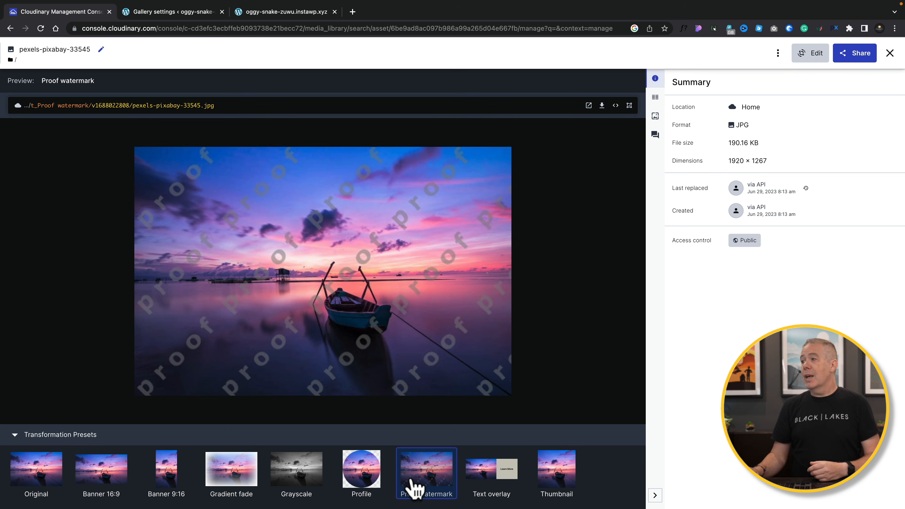
left_click(490, 474)
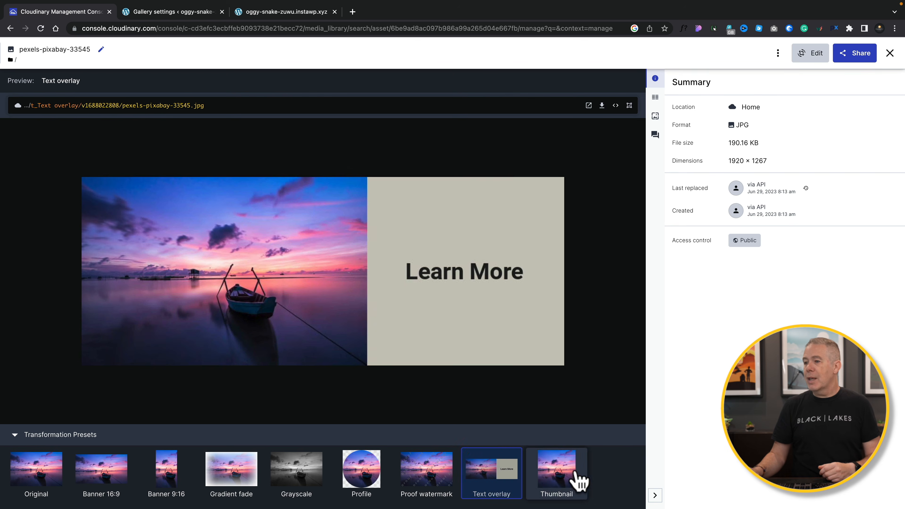
Open the Thumbnail preset's transformation for the boat image and view its code for HTTP, Ruby, PHP v1 and Vue.js.
left_click(563, 476)
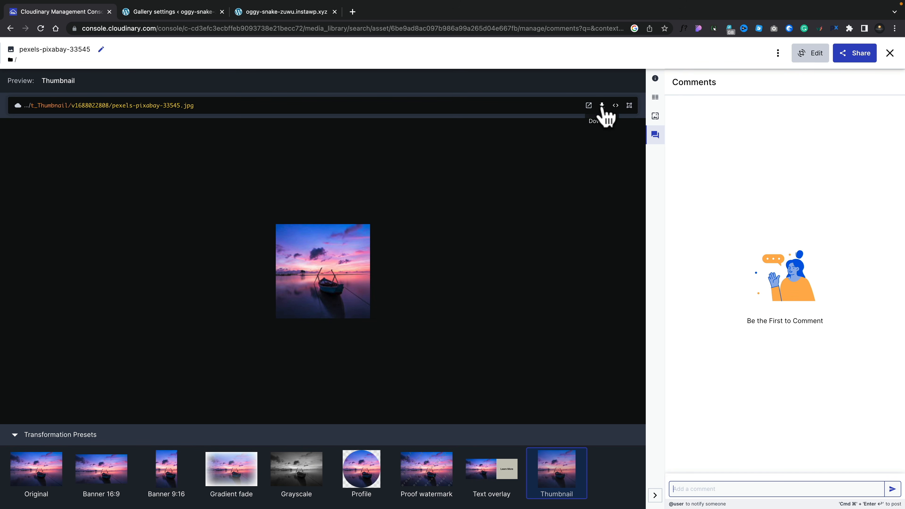
left_click(629, 105)
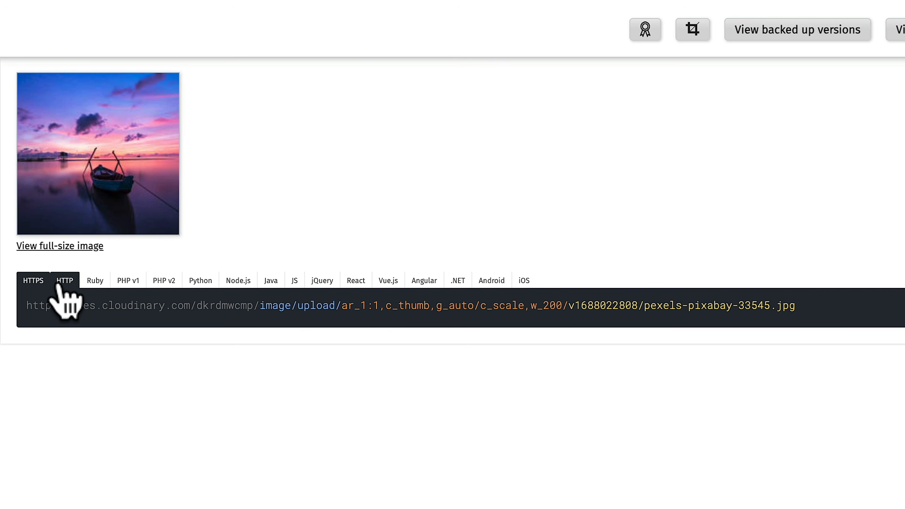
left_click(67, 280)
left_click(96, 281)
left_click(123, 281)
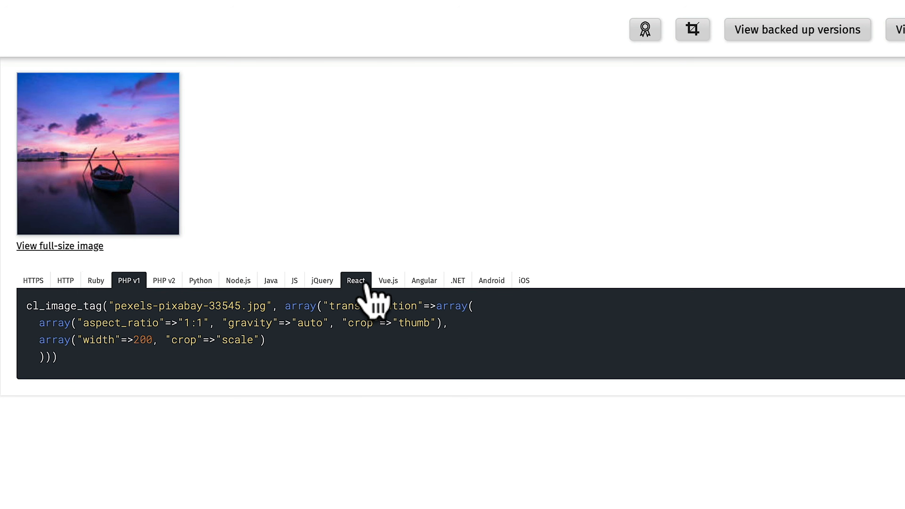
left_click(387, 281)
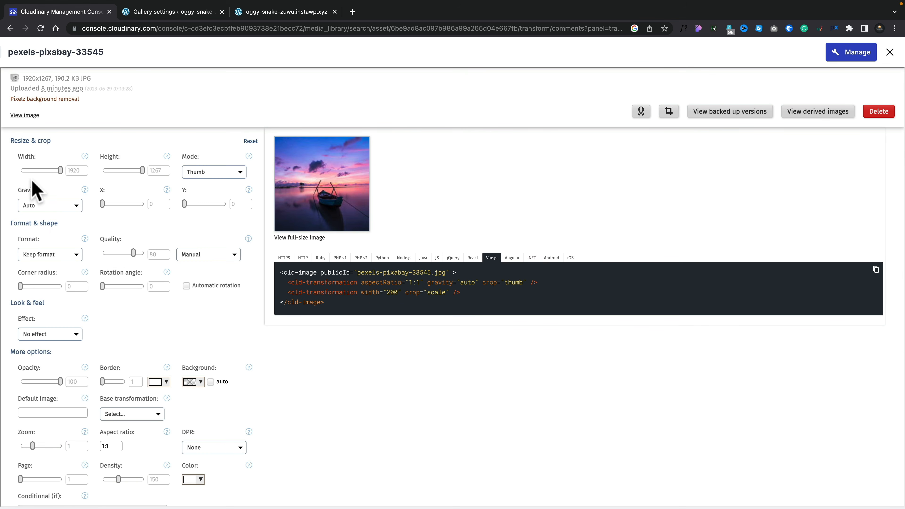
Apply the Blackwhite effect to the boat image in the transformation settings.
scroll(118, 338, "down", 3)
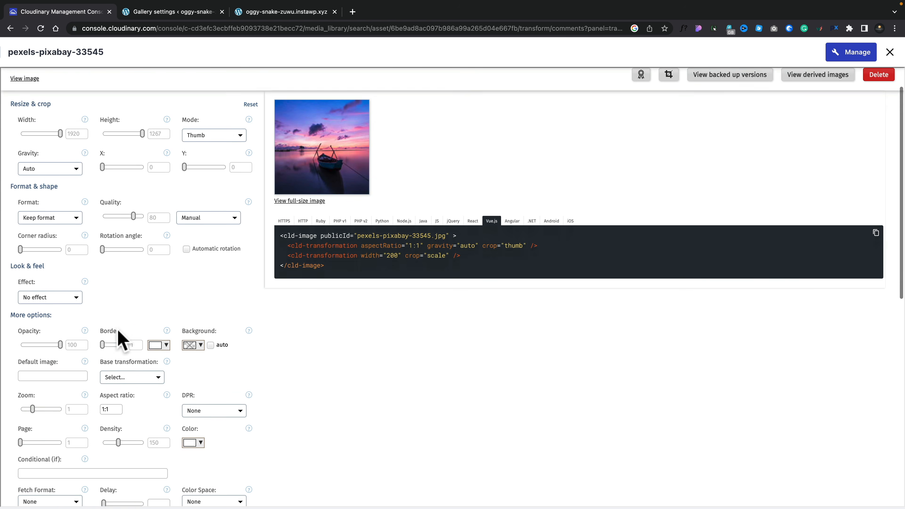
left_click(60, 248)
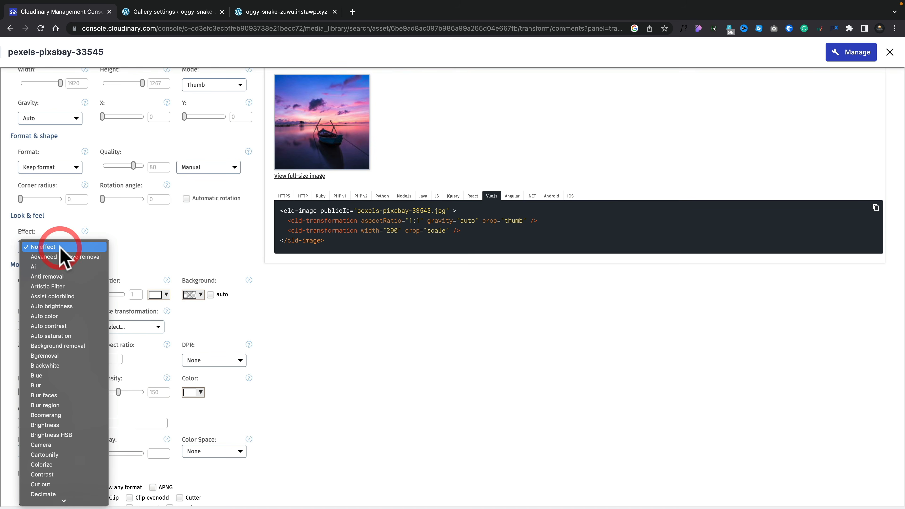
left_click(52, 366)
scroll(157, 281, "up", 2)
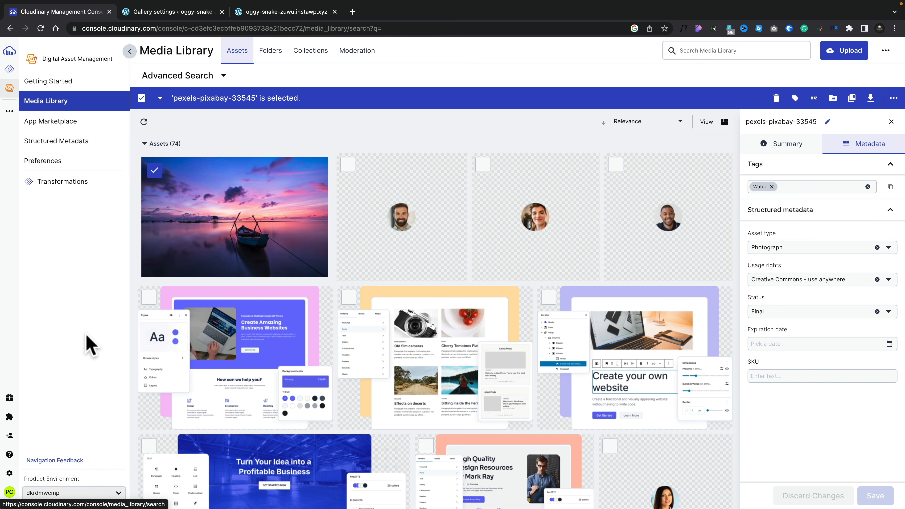
Open the Transformations Gallery and examine the face-detection cropping samples, its transformation string and the remaining templates.
left_click(67, 188)
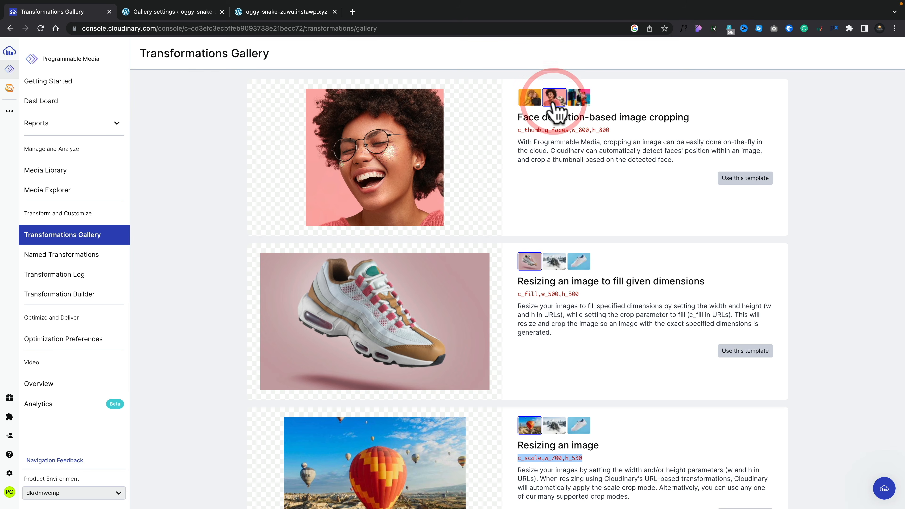
left_click(580, 97)
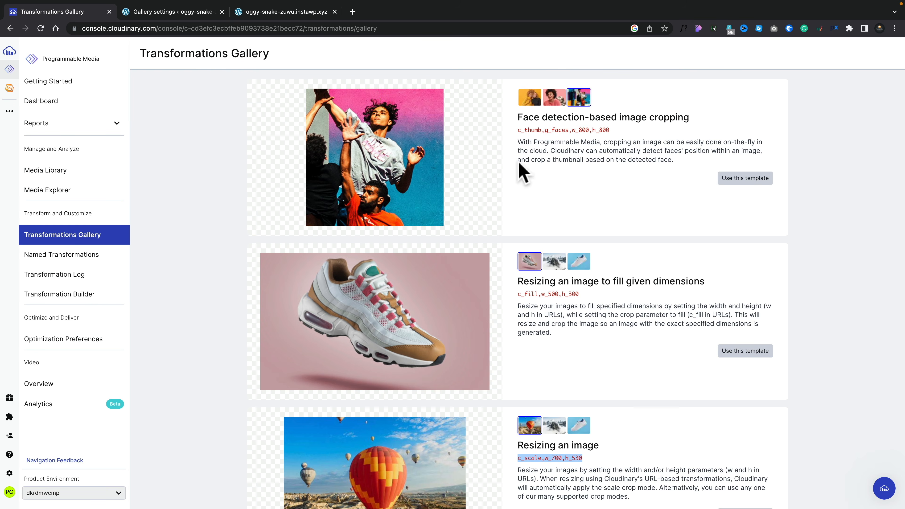
left_click_drag(517, 130, 597, 132)
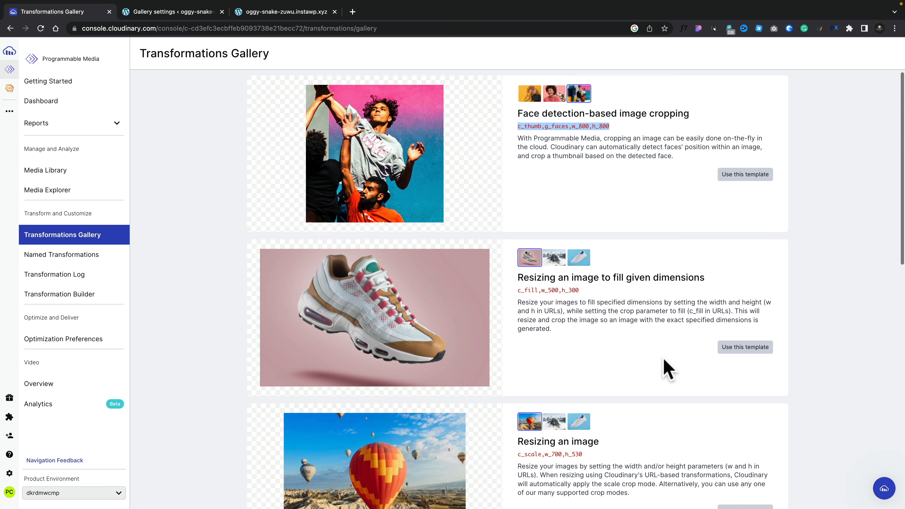
scroll(664, 360, "down", 8)
scroll(663, 359, "down", 5)
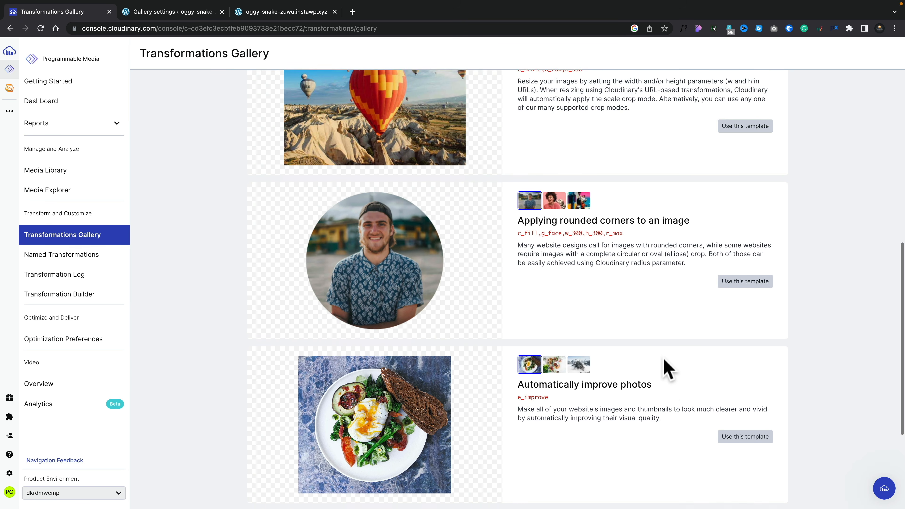
scroll(664, 359, "down", 3)
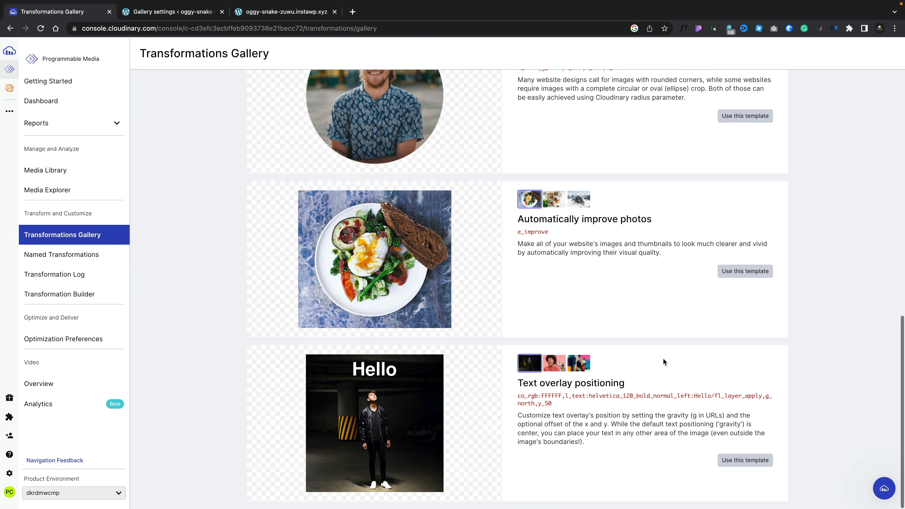
scroll(662, 358, "up", 4)
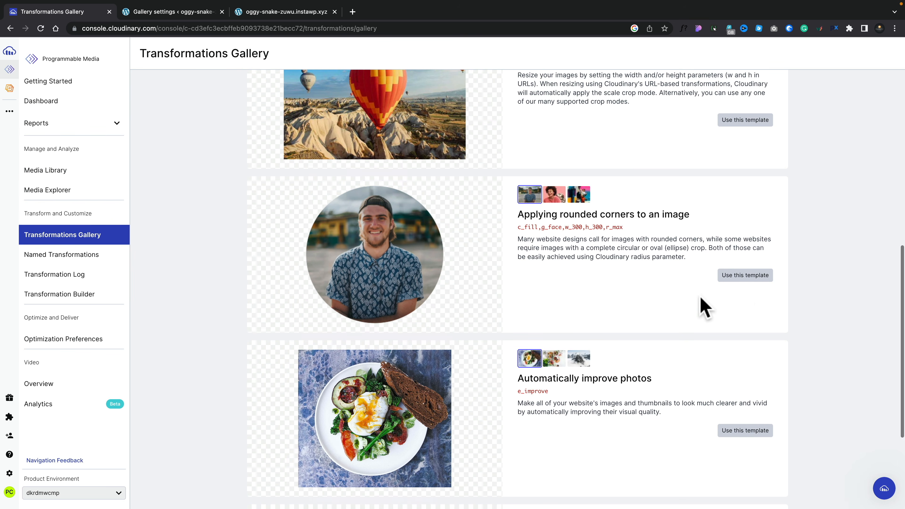
Use the rounded corners template for a new transformation and view its code for Angular, Python, PHP and Java.
left_click(754, 279)
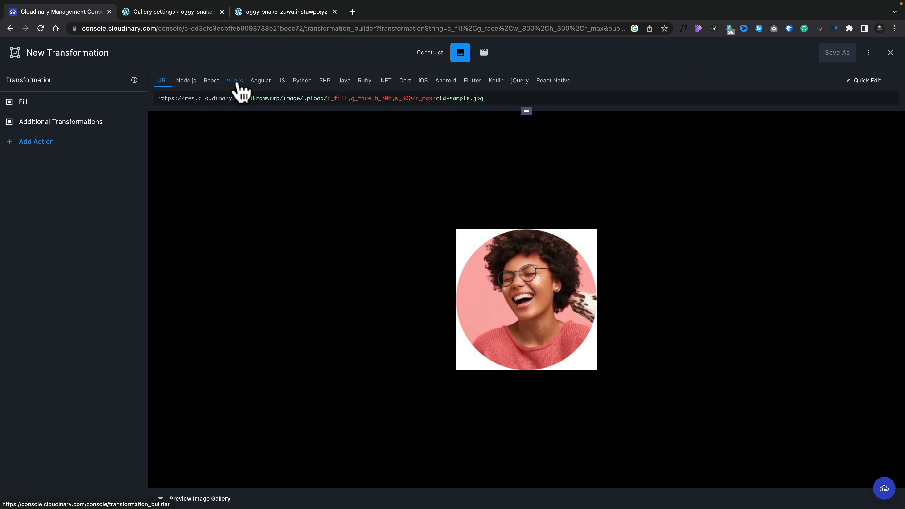
left_click(260, 82)
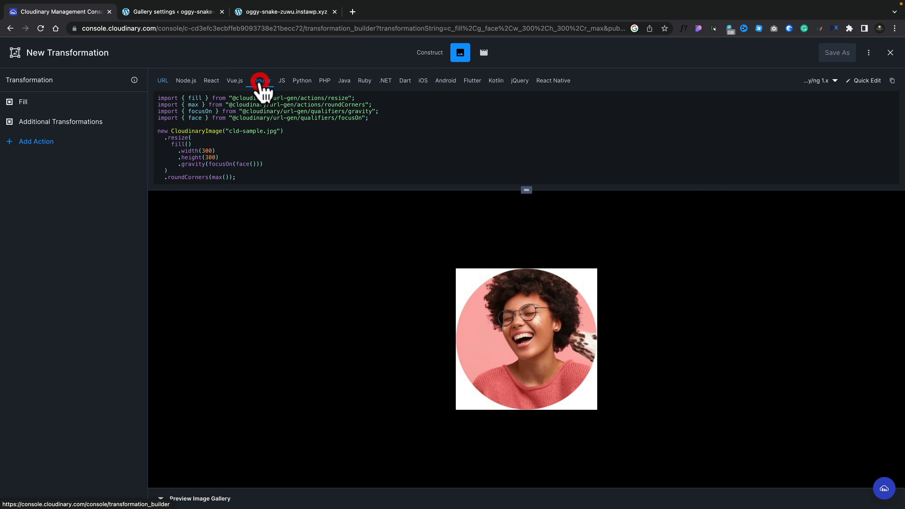
left_click(301, 82)
left_click(325, 81)
left_click(344, 81)
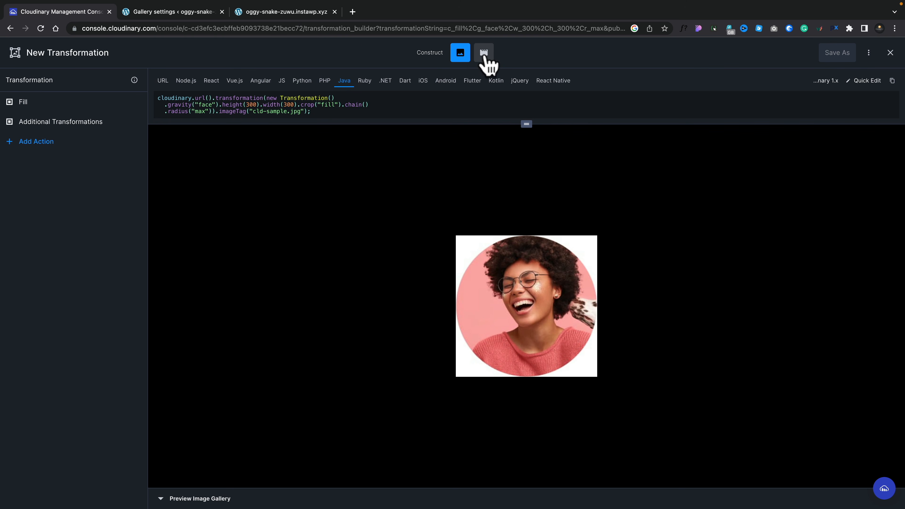
Switch the new transformation to video and apply a Crop of 1024 by 1024 px with no focus.
left_click(484, 54)
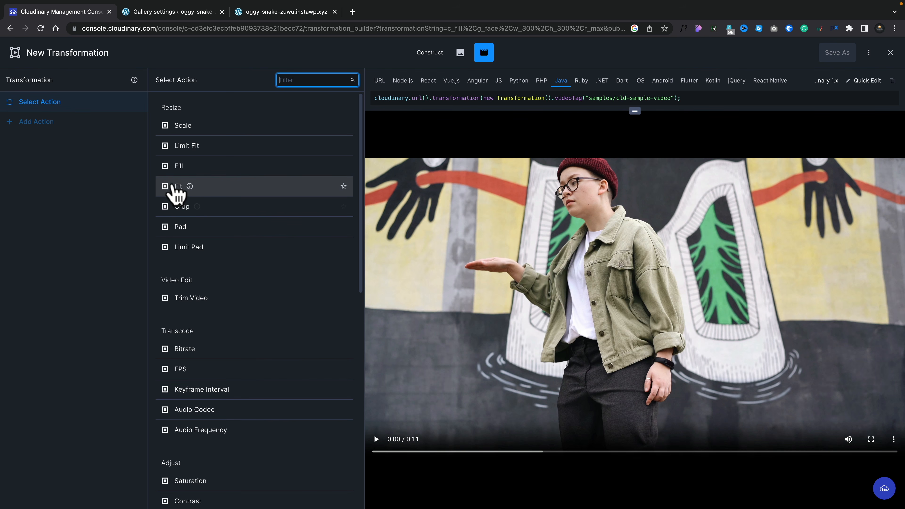
left_click(180, 209)
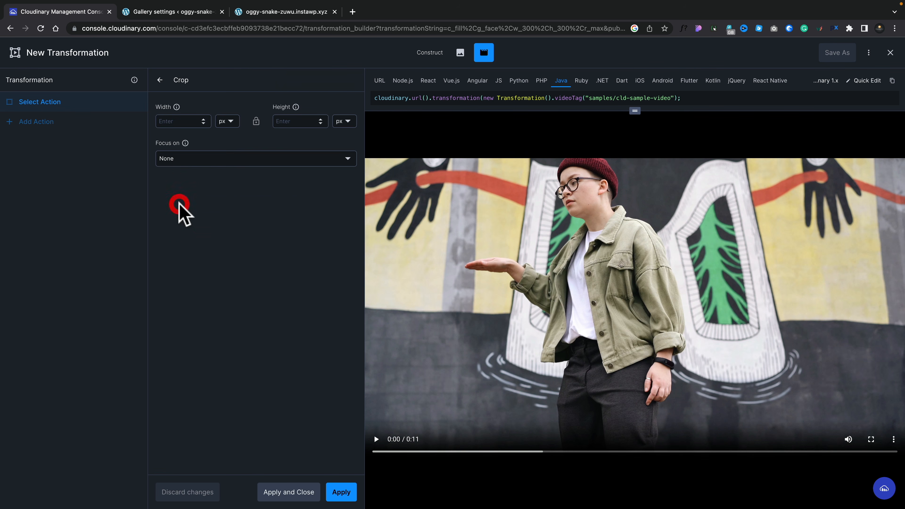
left_click(234, 158)
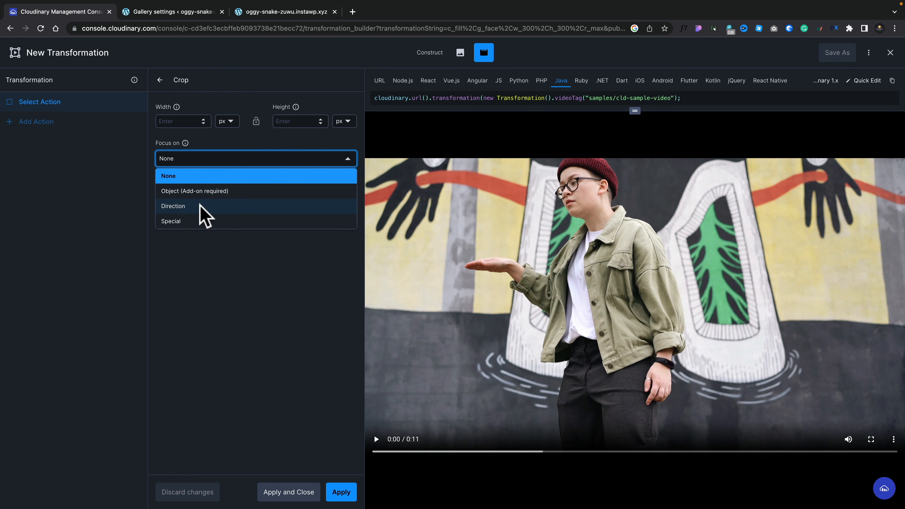
left_click(184, 121)
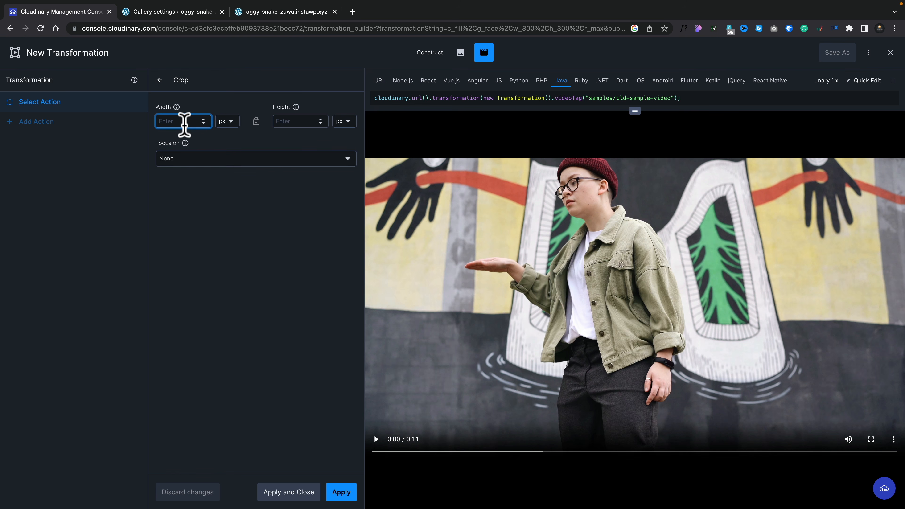
type("10")
left_click(285, 121)
type("1024")
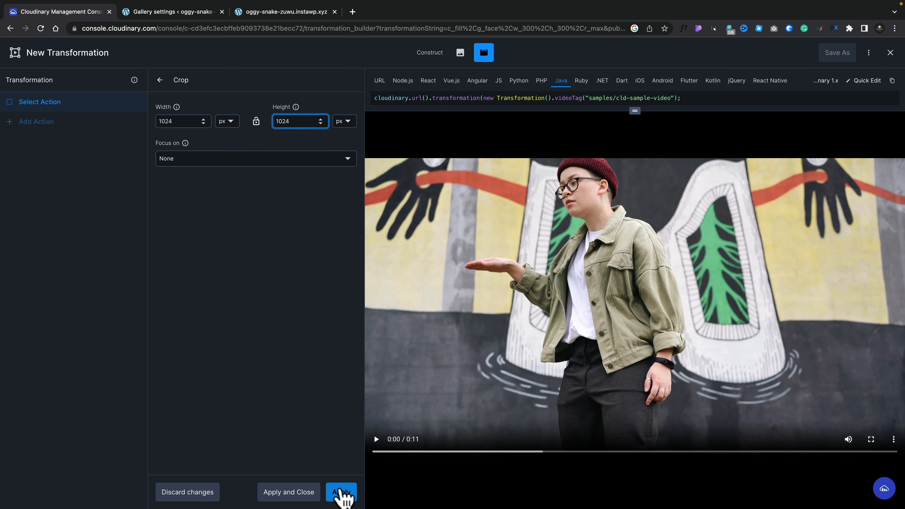
left_click(341, 492)
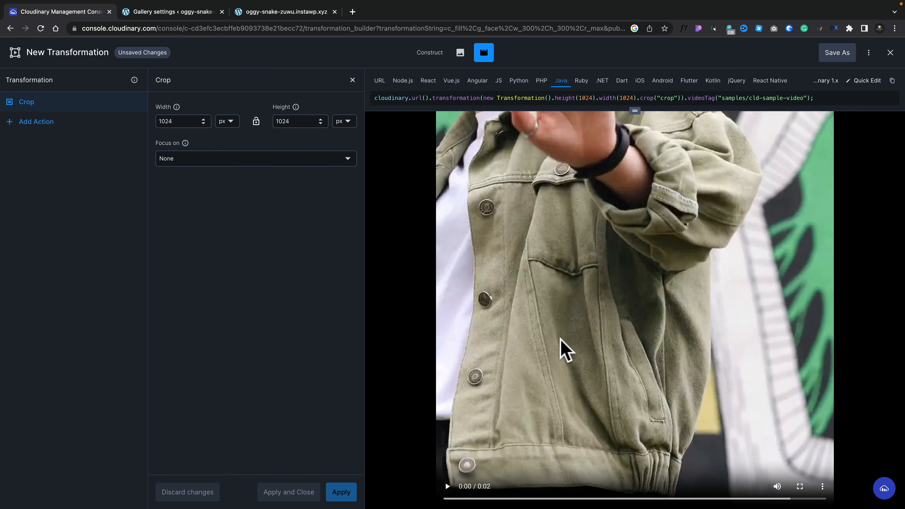
Play the cropped sample video and view the transformation as Node.js code, React code and a URL.
left_click(447, 487)
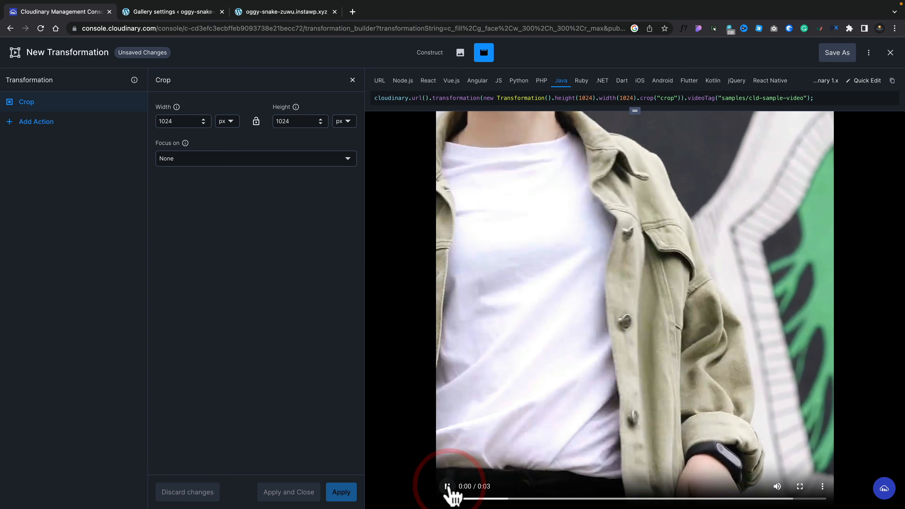
left_click(379, 80)
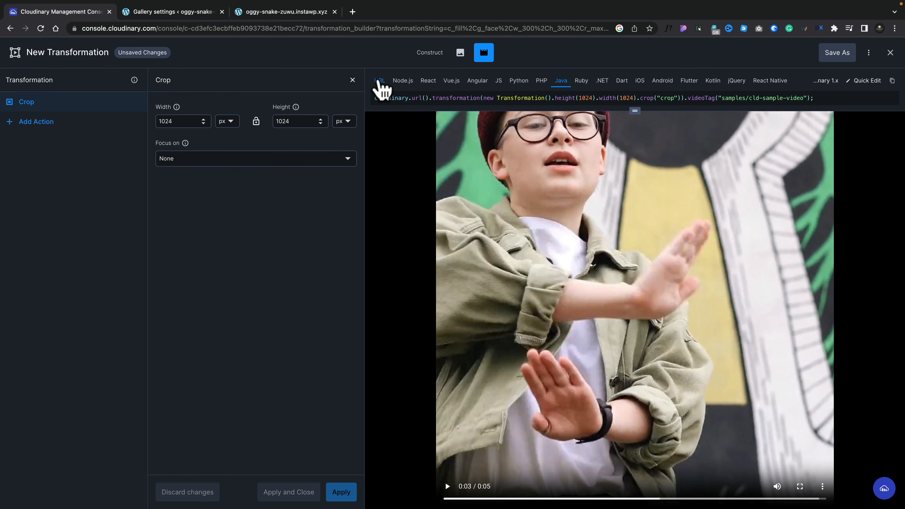
left_click(402, 81)
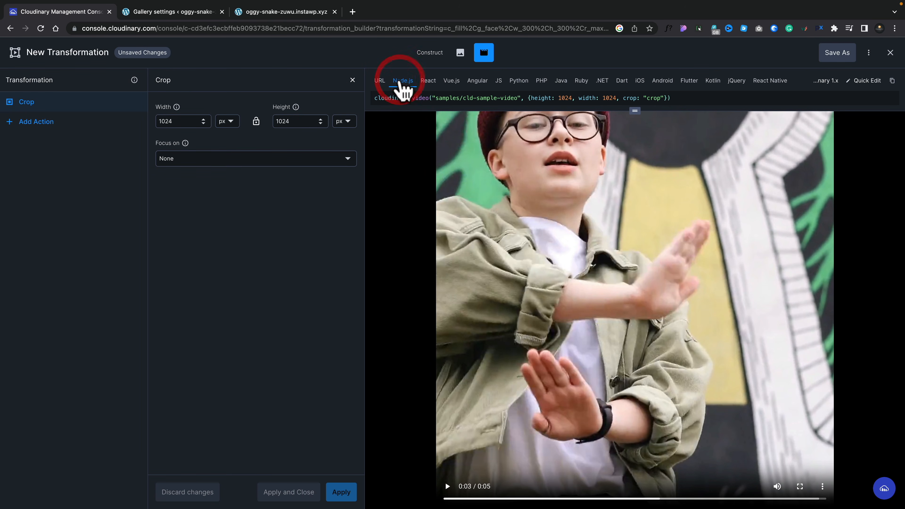
left_click(427, 81)
left_click(380, 81)
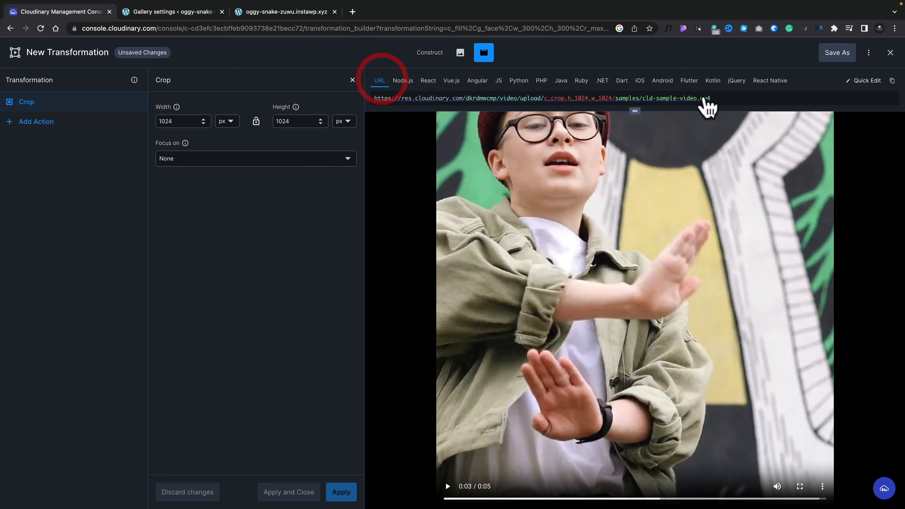
Open the transformed video's URL separately, play it, inspect the crop parameters in the address, and close that page.
left_click(730, 97)
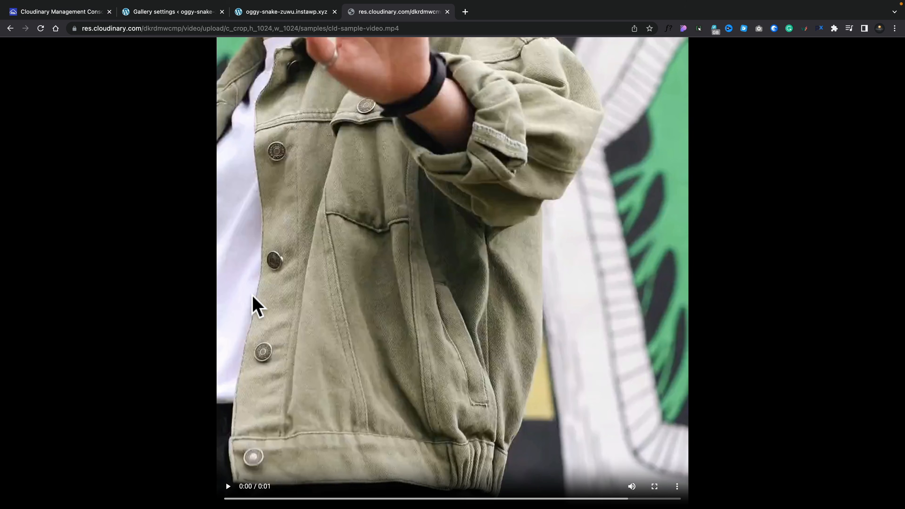
left_click(228, 486)
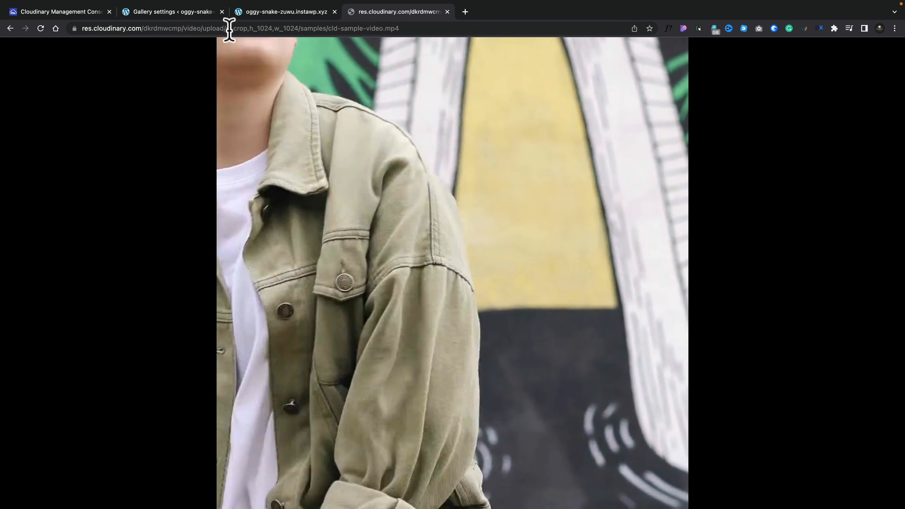
left_click(227, 29)
left_click_drag(227, 28, 297, 29)
left_click(435, 29)
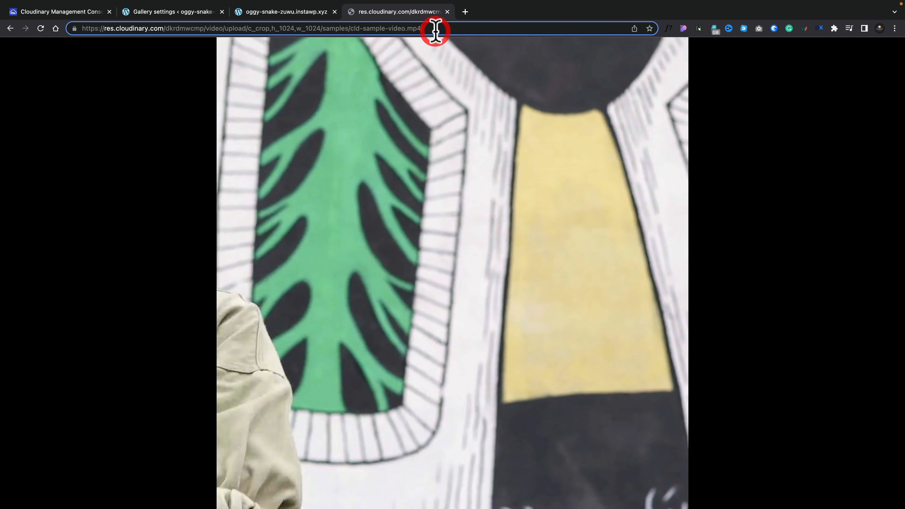
left_click(446, 11)
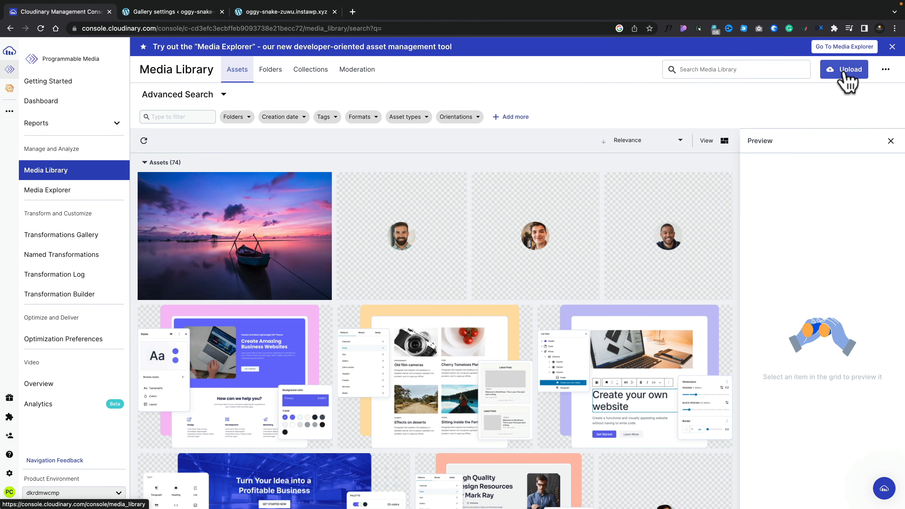
Check the available upload sources and upload Livestream 2022.png from the computer's Desktop to the Media Library.
left_click(848, 73)
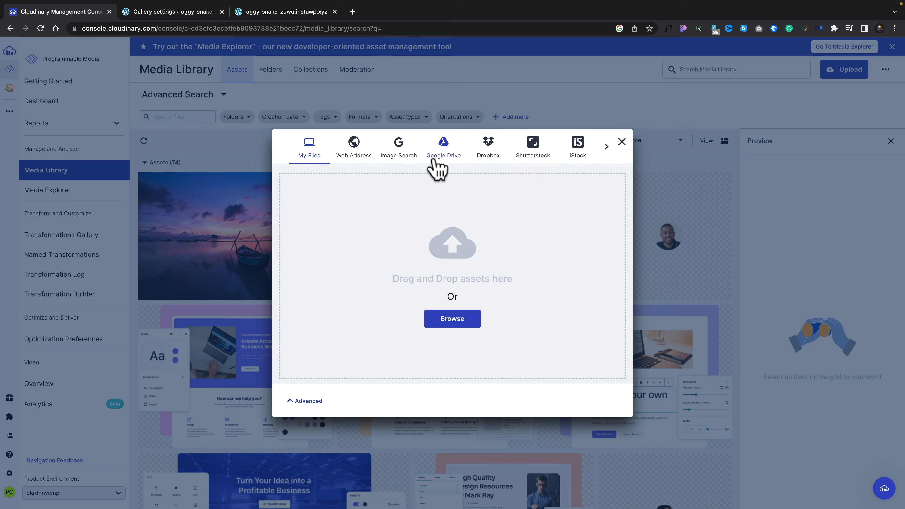
left_click(606, 147)
left_click(605, 147)
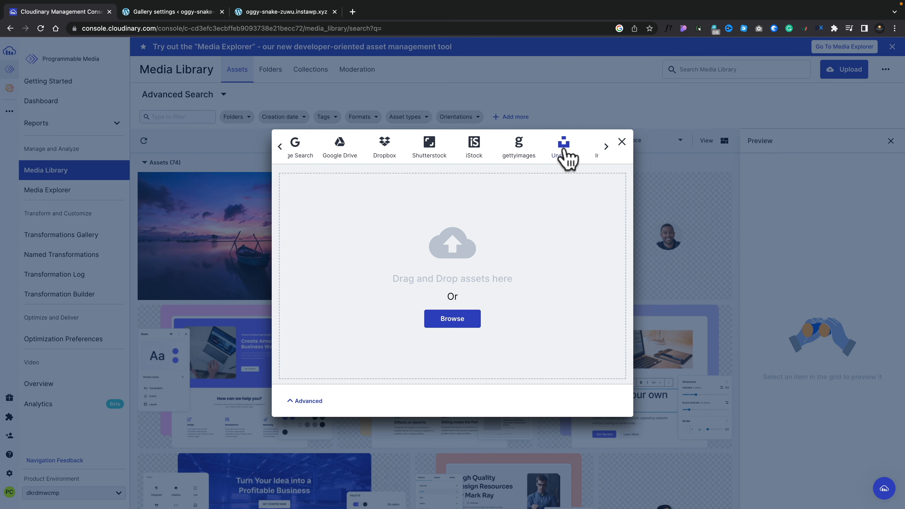
left_click(279, 146)
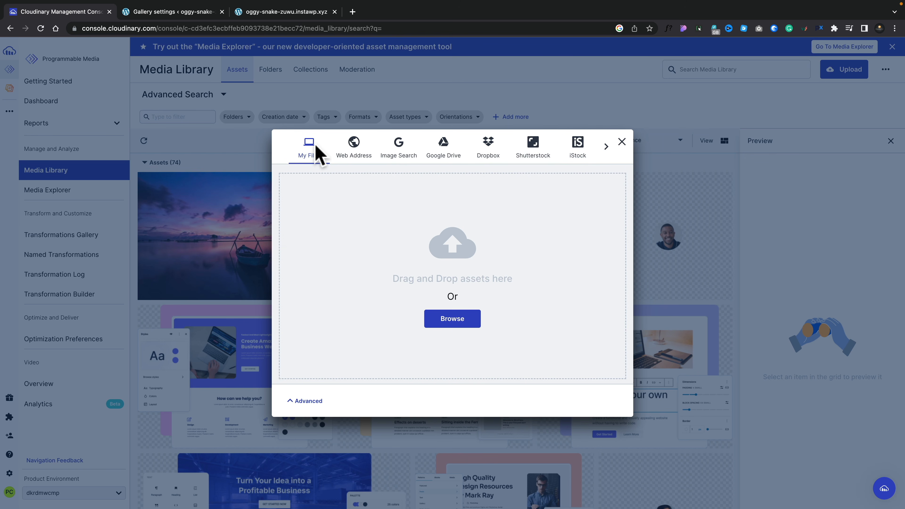
left_click(451, 319)
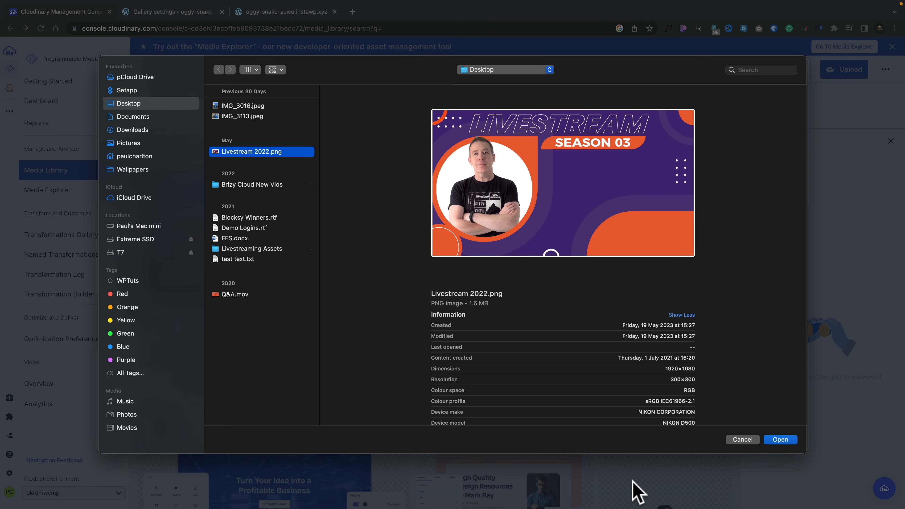
left_click(780, 439)
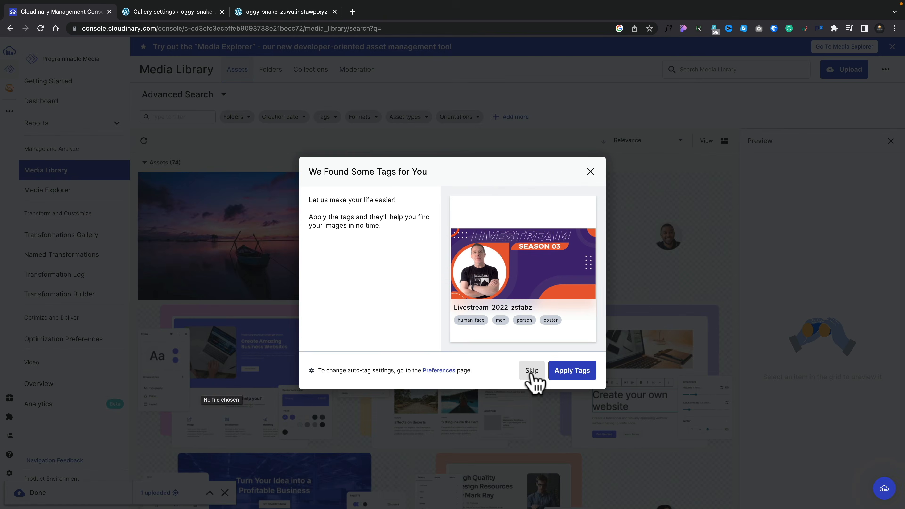
Skip the suggested tags for the upload, dismiss the upload status, and open the Livestream image's tags field.
left_click(554, 389)
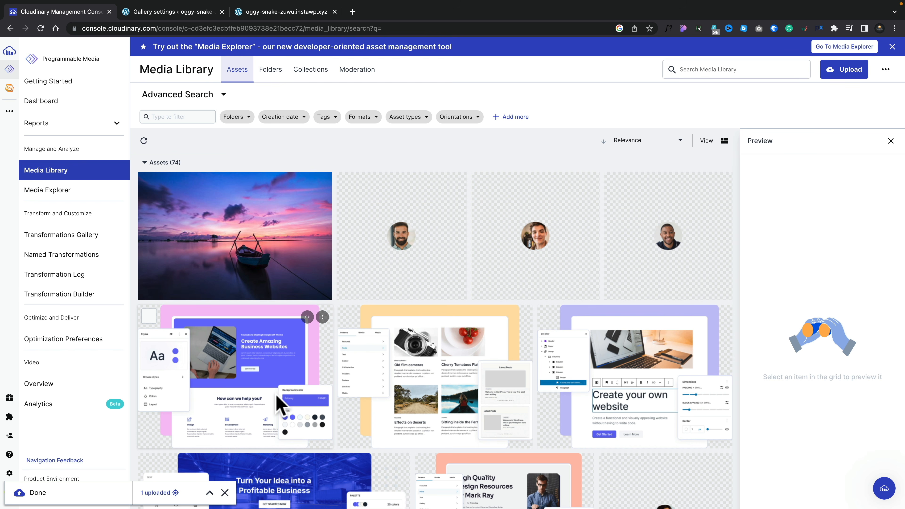
left_click(224, 492)
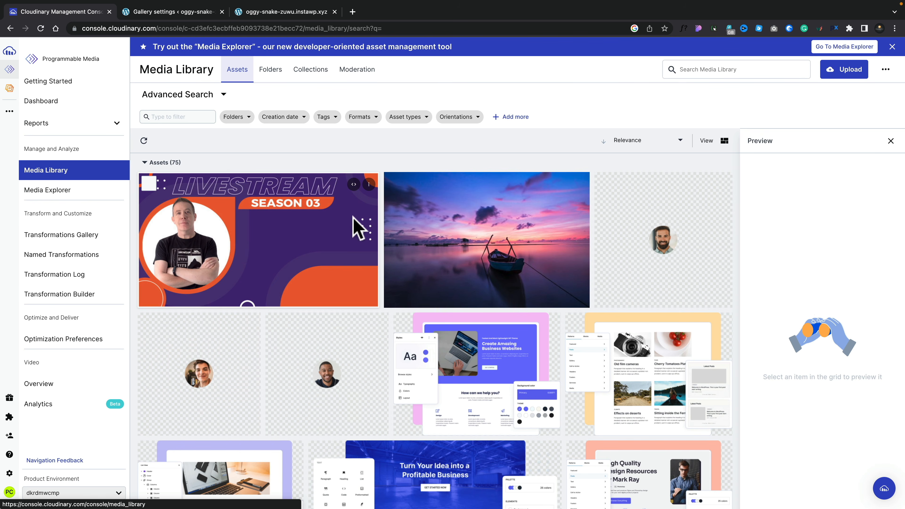
left_click(265, 217)
left_click(778, 207)
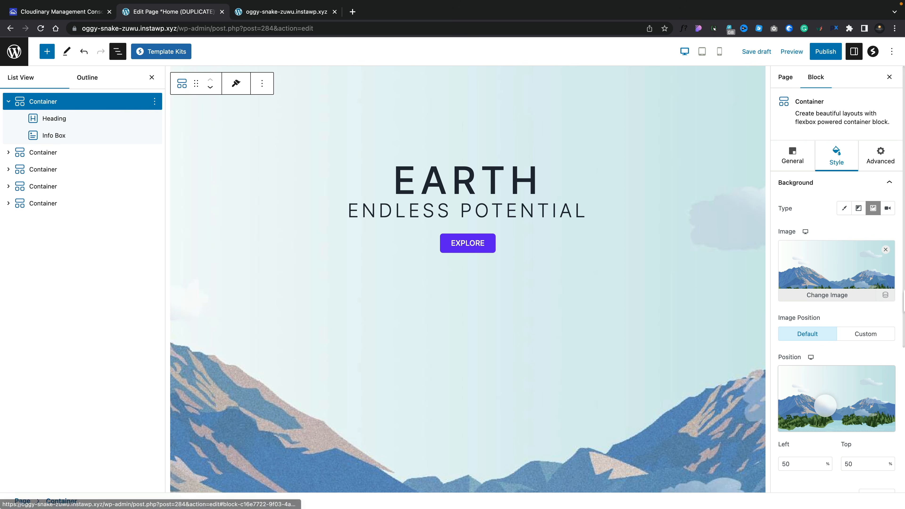
In the WordPress page editor, import Livestream_2022_zsfabz from Cloudinary as the background image of the Earth hero container.
left_click(827, 295)
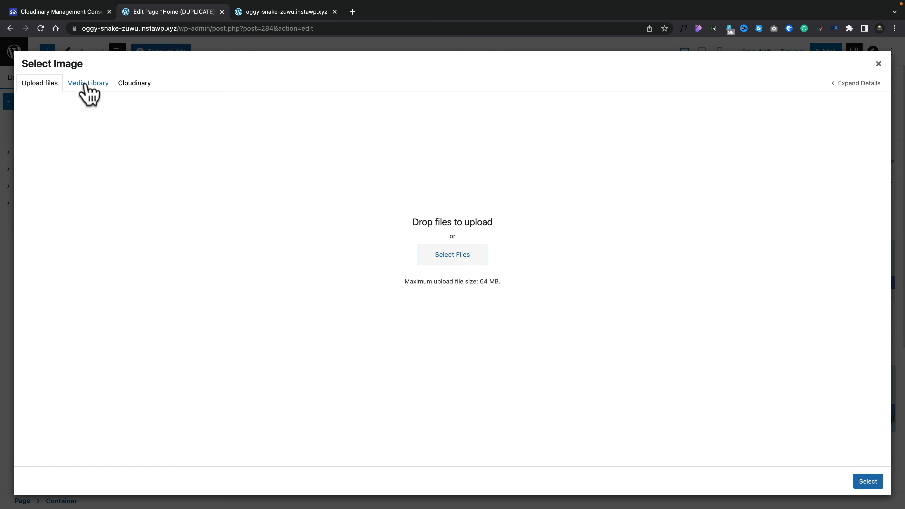
left_click(133, 87)
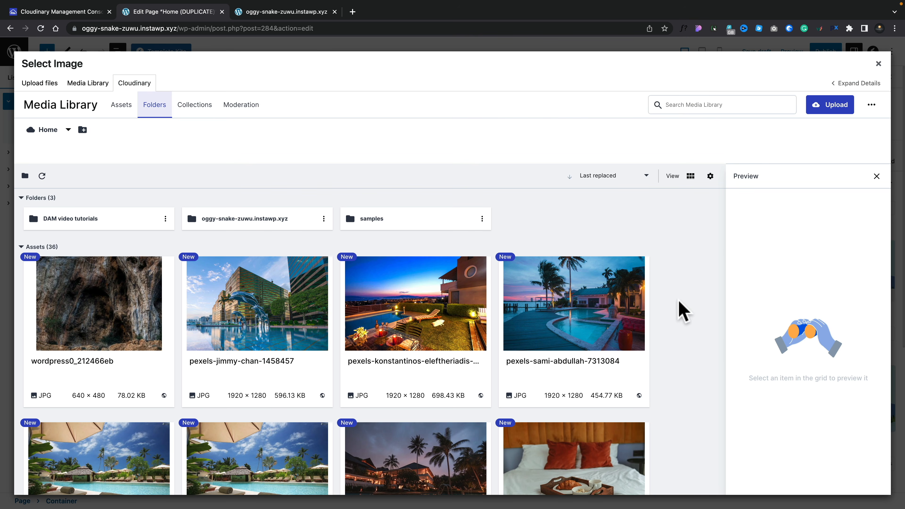
scroll(682, 311, "down", 10)
scroll(673, 312, "down", 7)
scroll(675, 320, "down", 3)
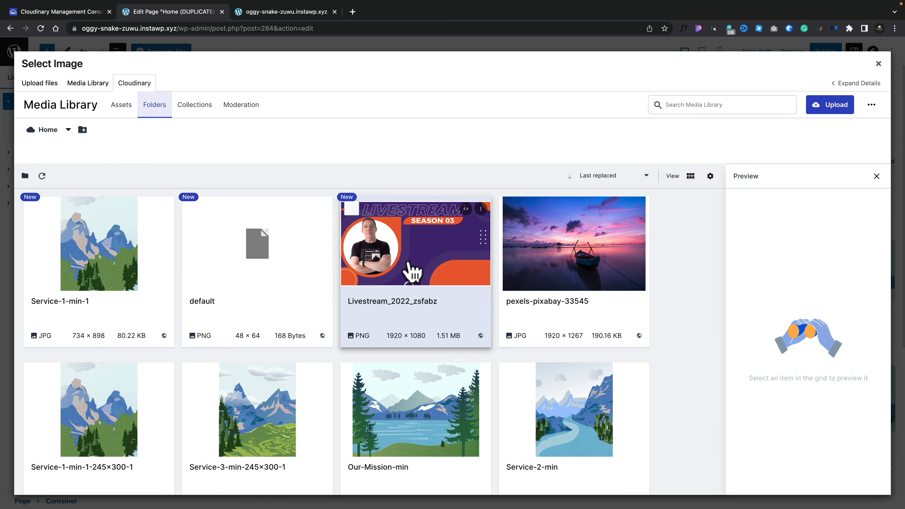
left_click(406, 264)
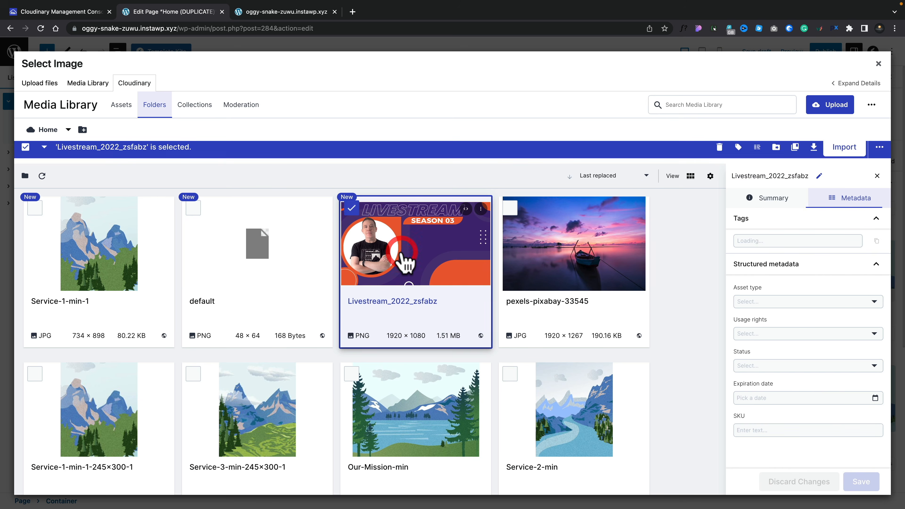
left_click(845, 154)
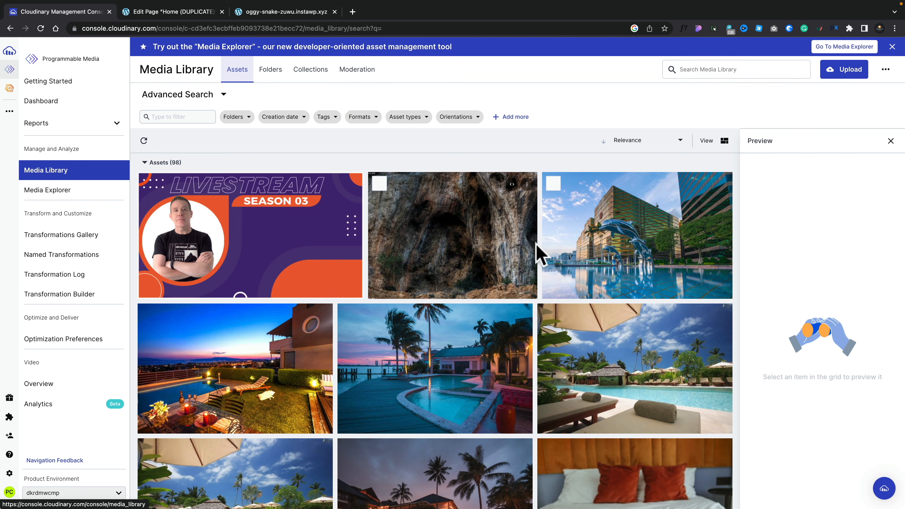
In the Cloudinary Media Library, add pexels-jimmy-chan-1458457 and the three photos following it to a new collection named Photographs.
left_click(554, 184)
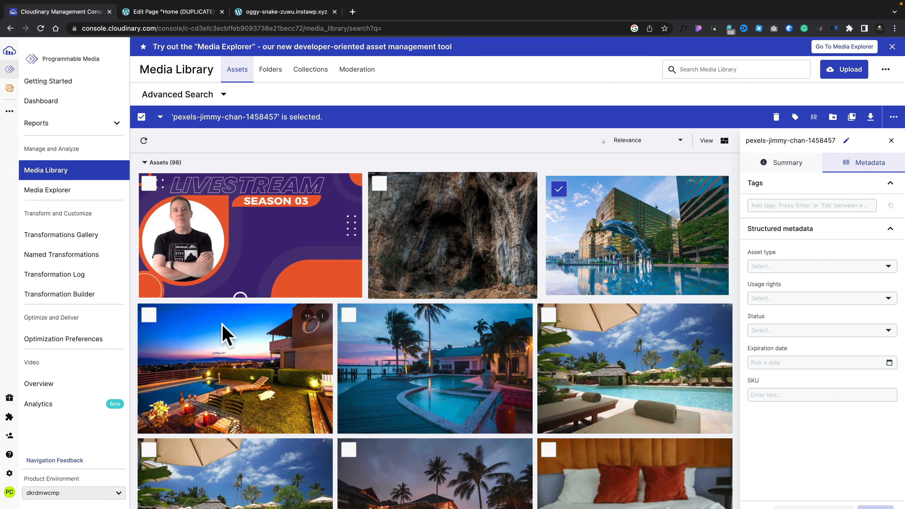
left_click(548, 315, "shift")
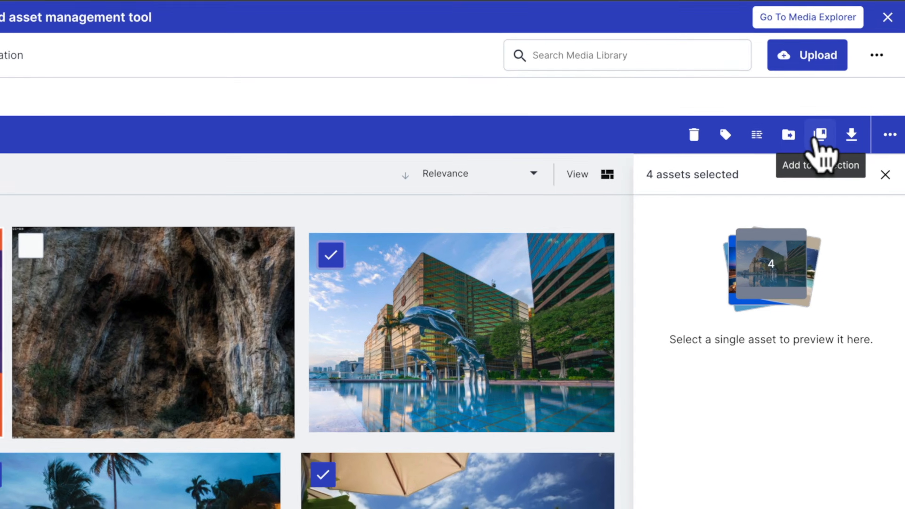
left_click(815, 139)
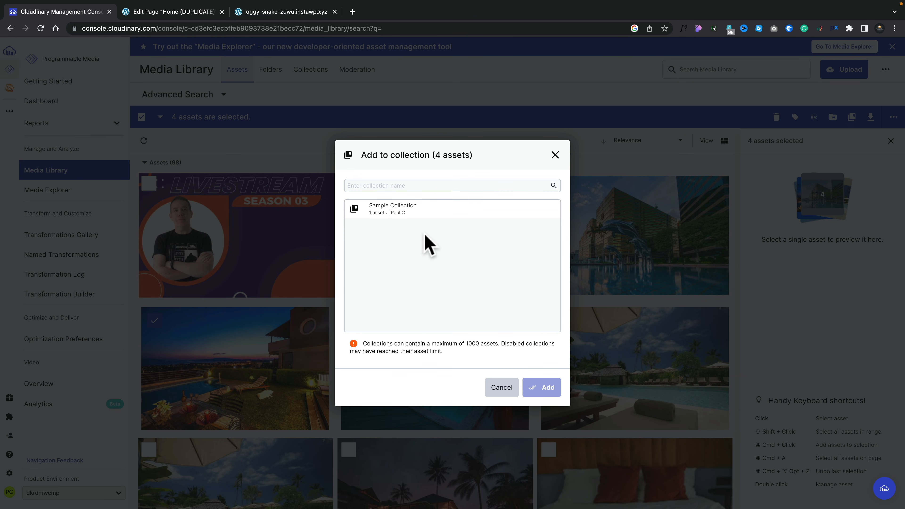
left_click(389, 182)
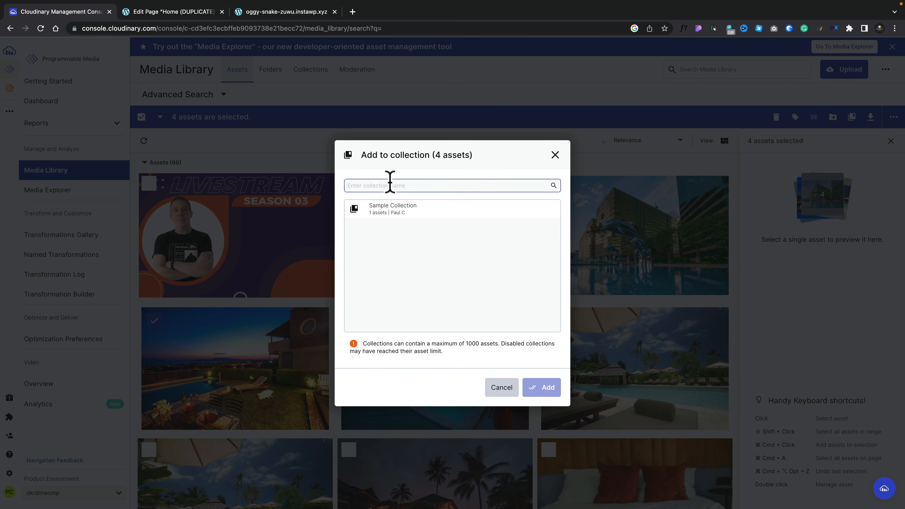
left_click(390, 185)
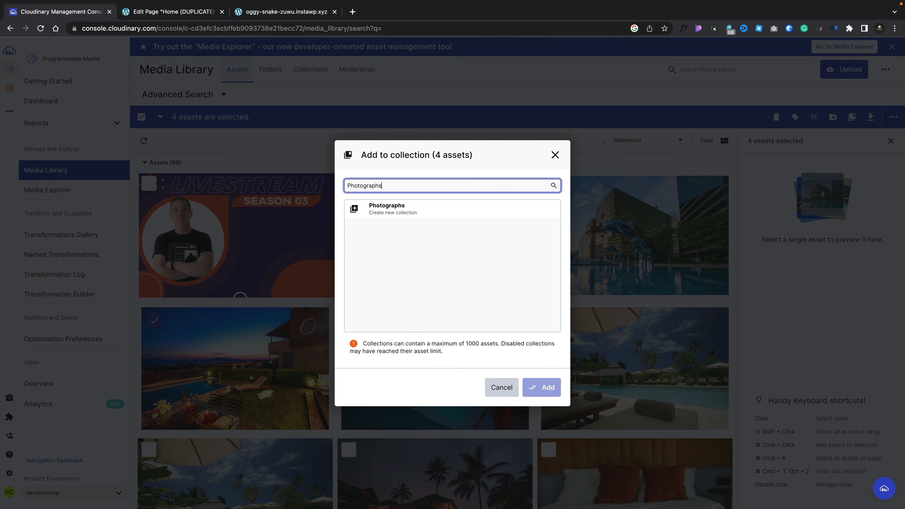
type("Photographs")
left_click(448, 208)
left_click(547, 389)
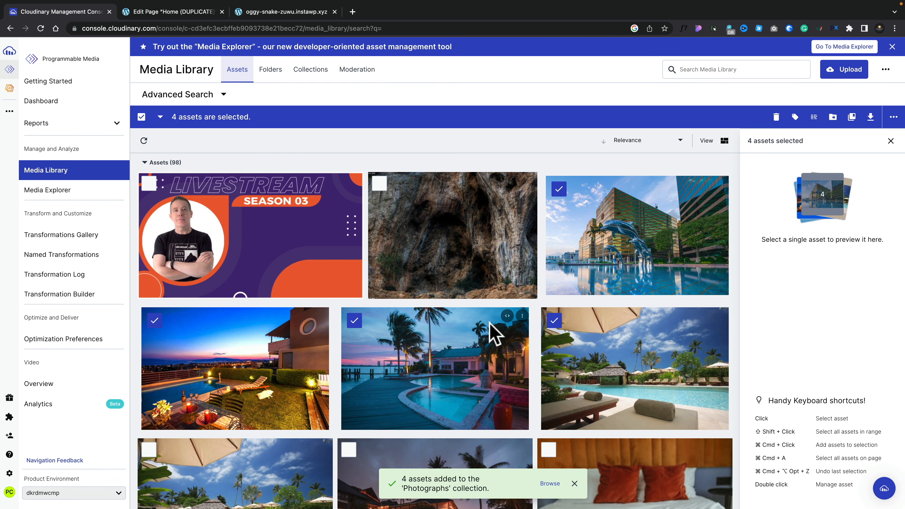
Open the Photographs collection to review its assets and available actions, and check its options from the collections overview.
left_click(306, 71)
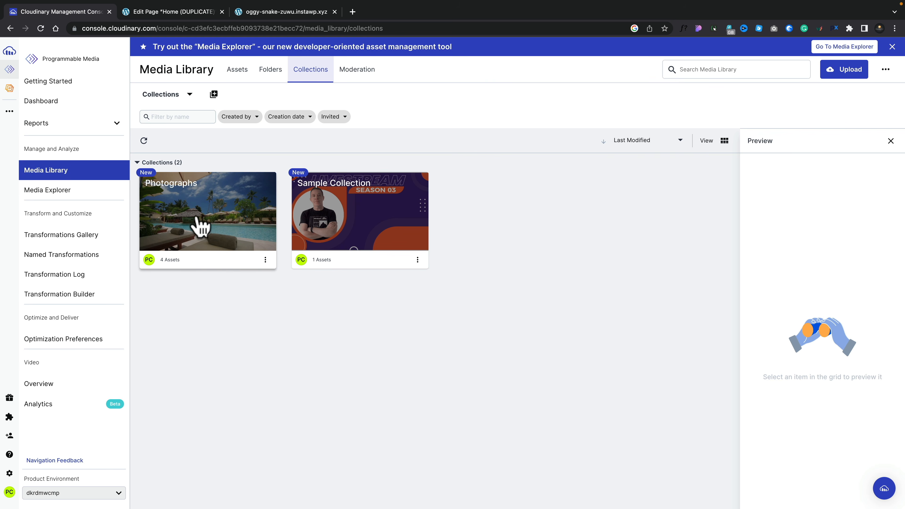
left_click(204, 222)
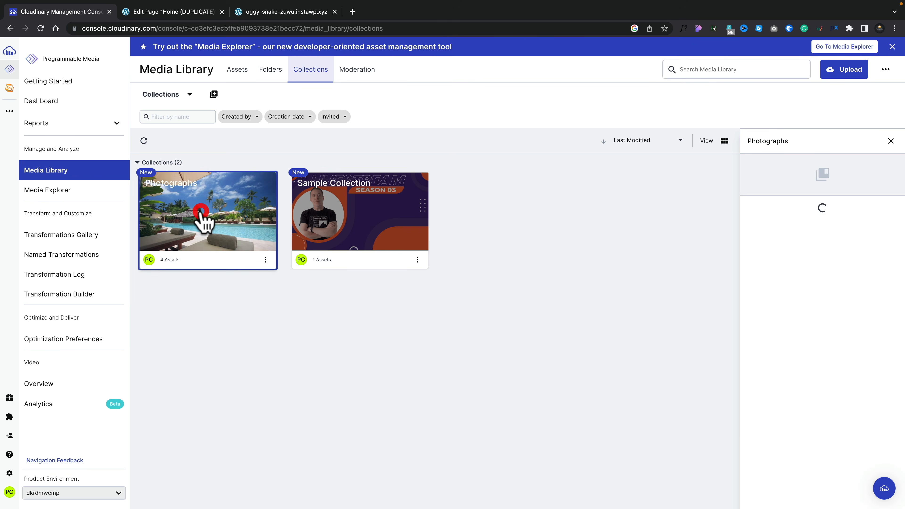
double_click(205, 222)
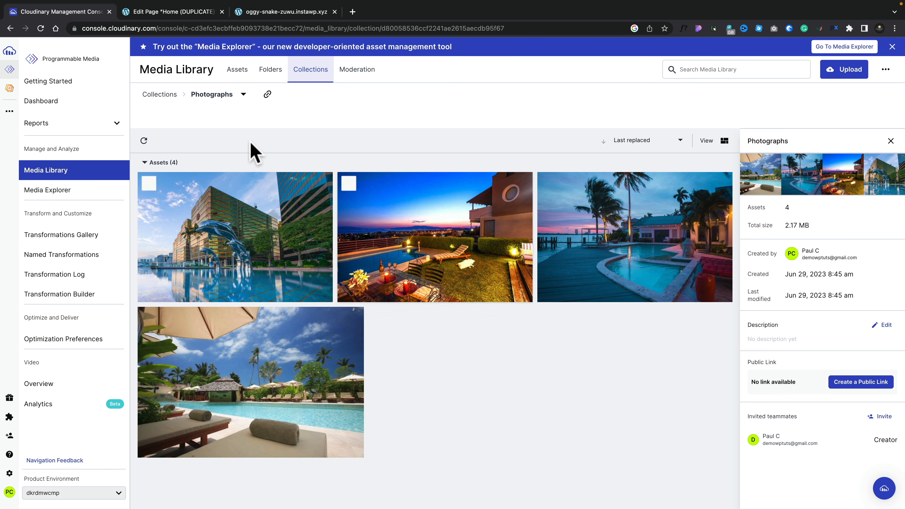
left_click(243, 94)
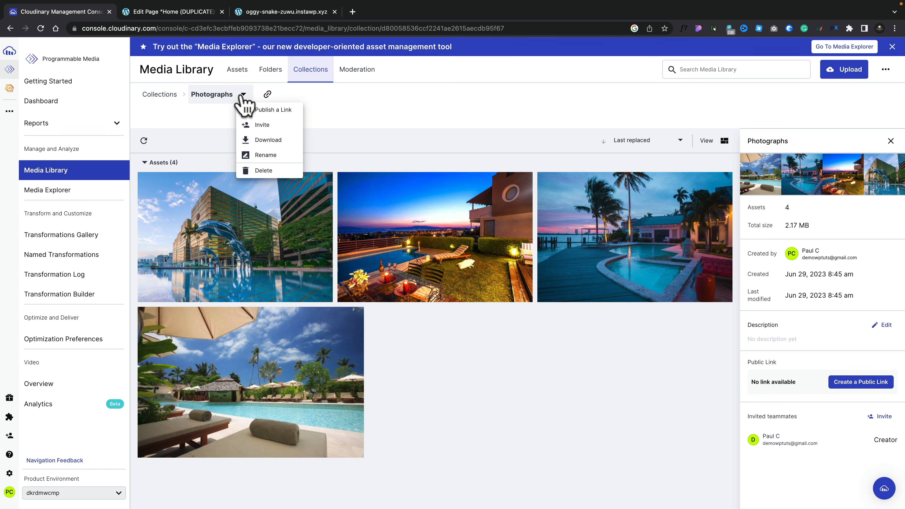
left_click(173, 95)
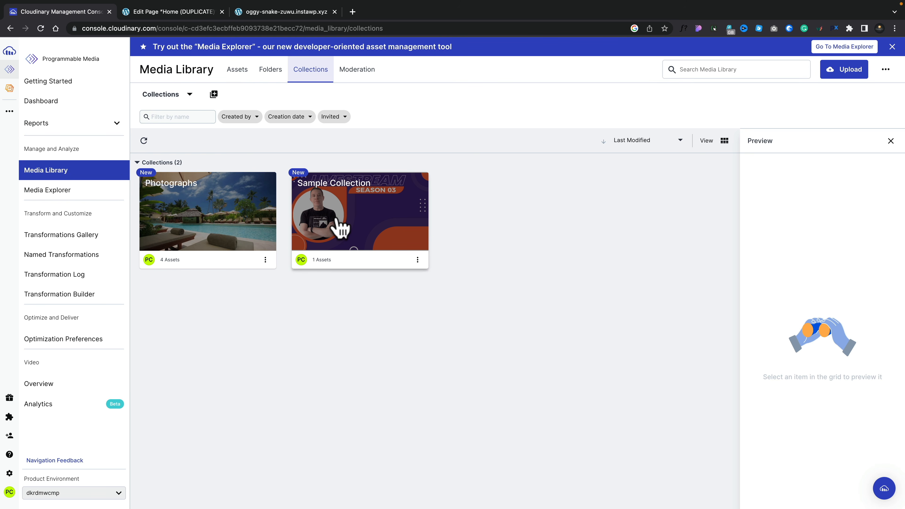
left_click(265, 259)
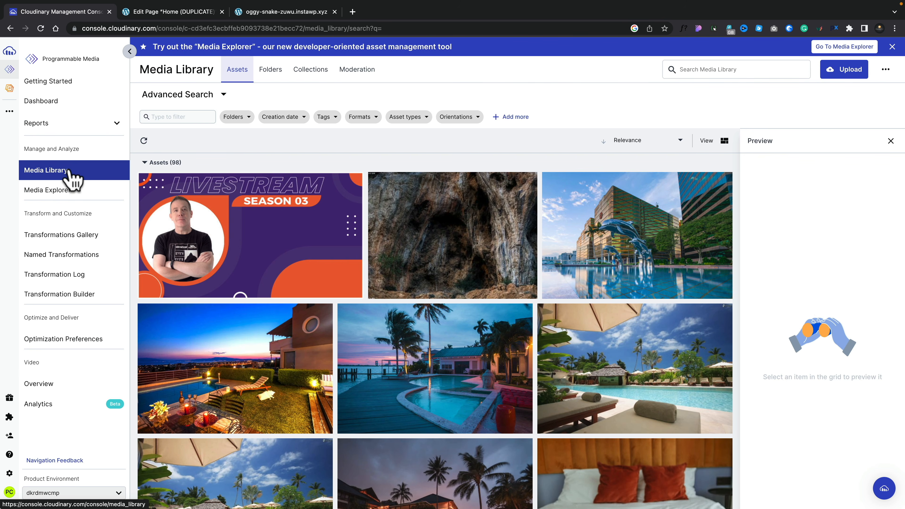
Upload the Q&A .mov video from the computer's Desktop through Media Explorer.
left_click(65, 200)
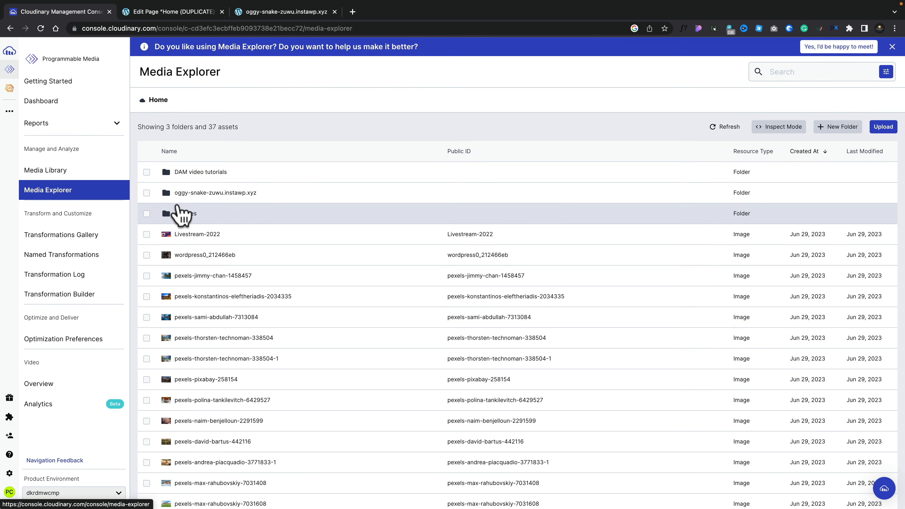
mouse_move(165, 238)
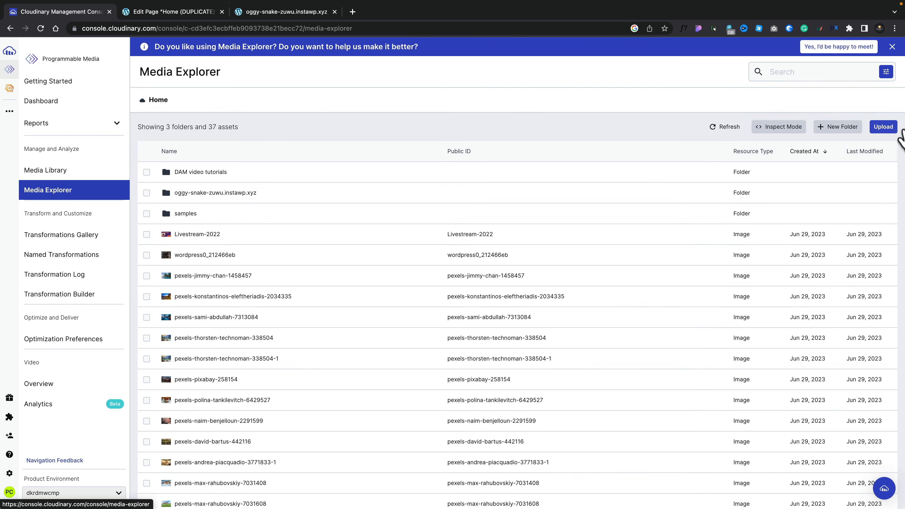
left_click(885, 129)
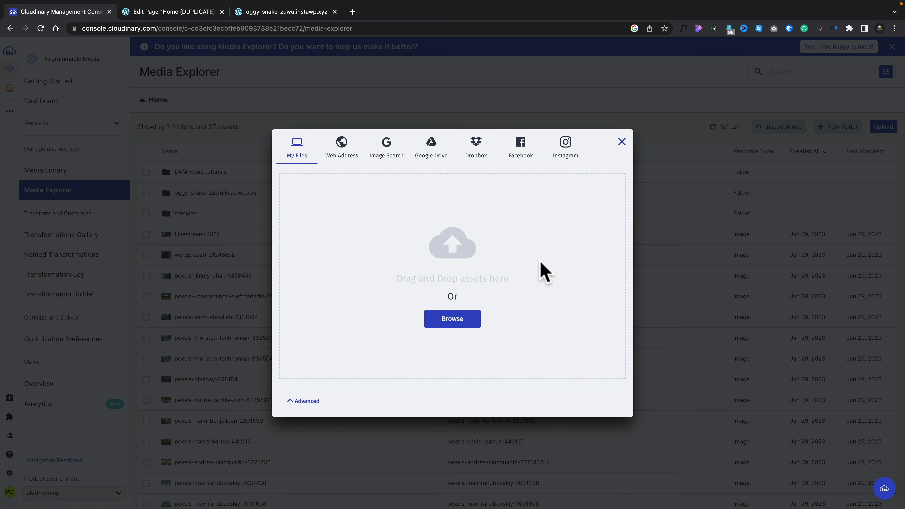
left_click(459, 322)
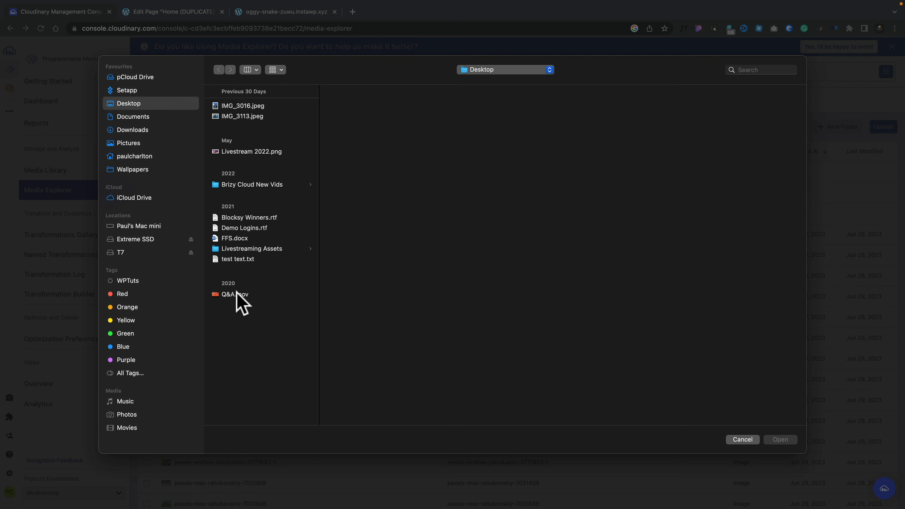
left_click(235, 293)
left_click(780, 439)
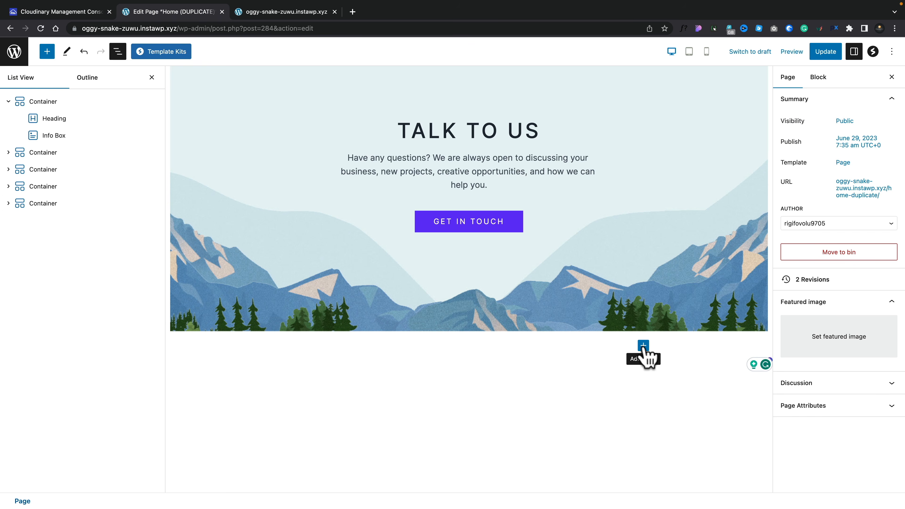
In the WordPress editor, add a Video block below the Talk to Us section and try choosing the Q&A video from Cloudinary.
left_click(643, 345)
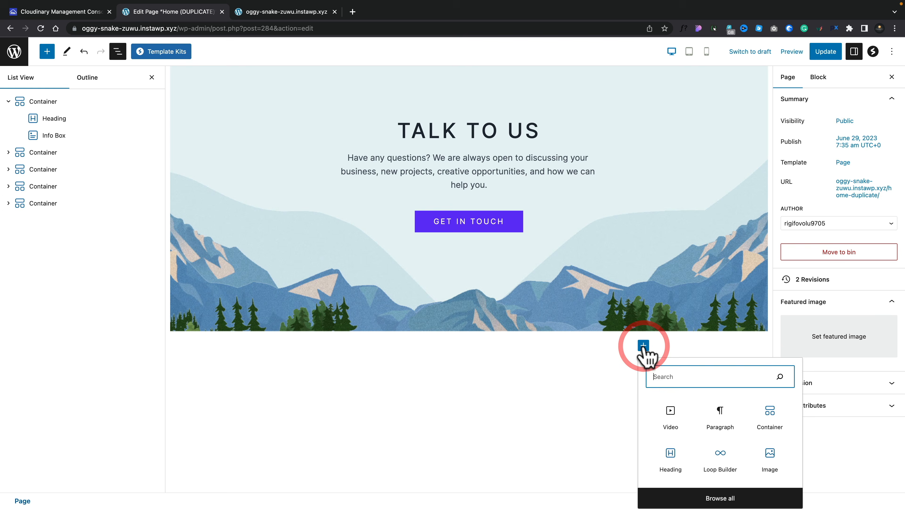
left_click(677, 422)
left_click(354, 398)
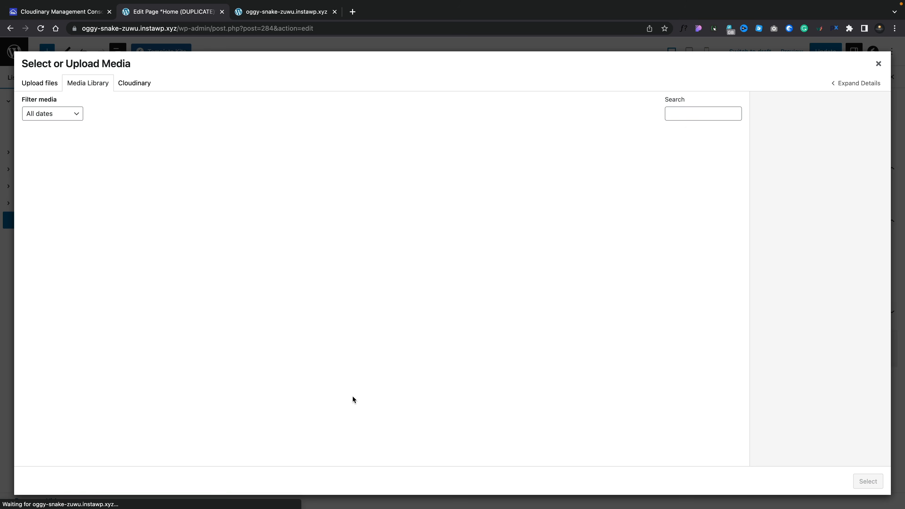
left_click(134, 84)
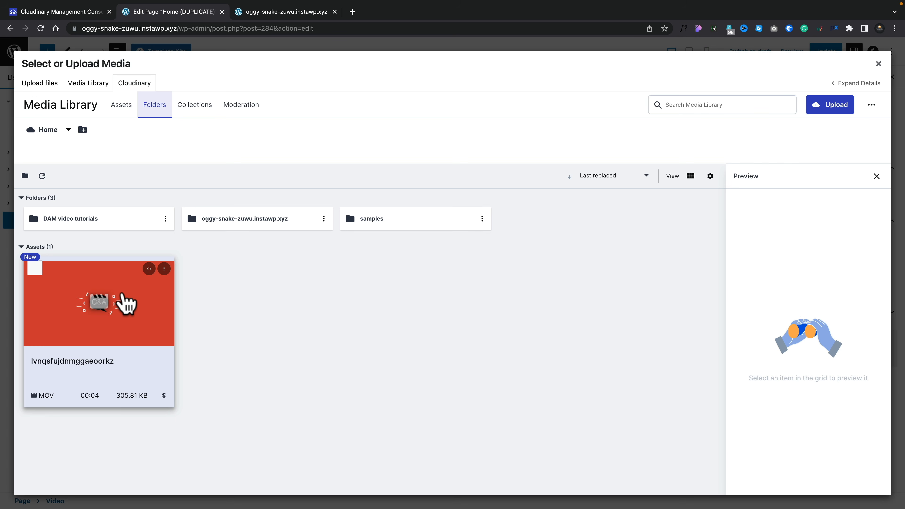
left_click(36, 269)
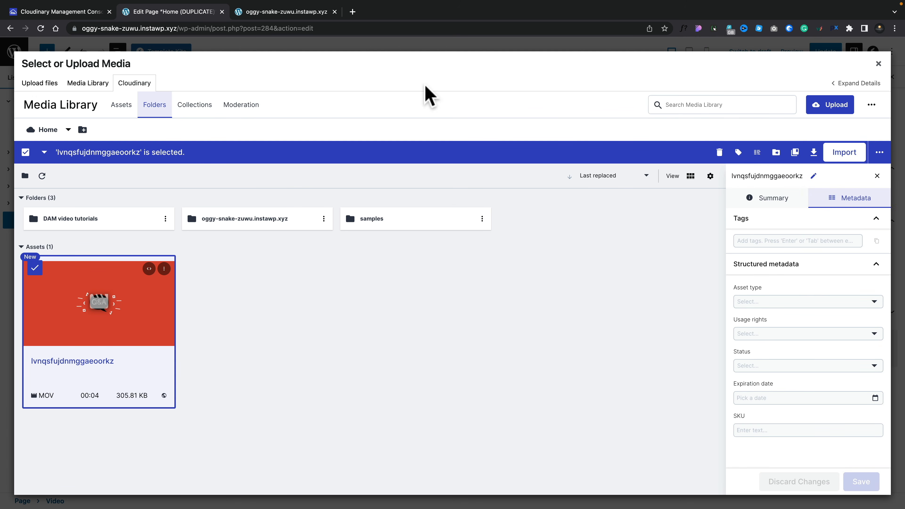
left_click(878, 64)
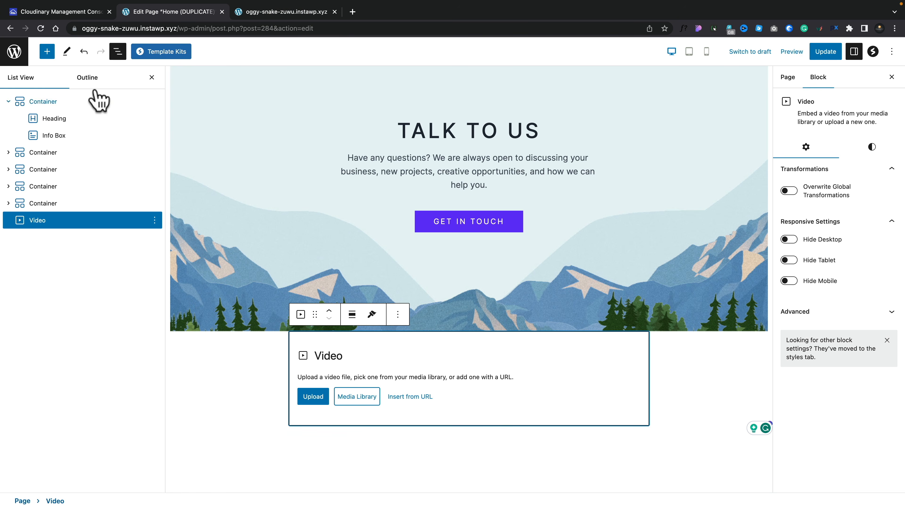
Copy the Q&A video's URL from the Cloudinary Media Library and insert it as the source of the WordPress Video block.
left_click(61, 12)
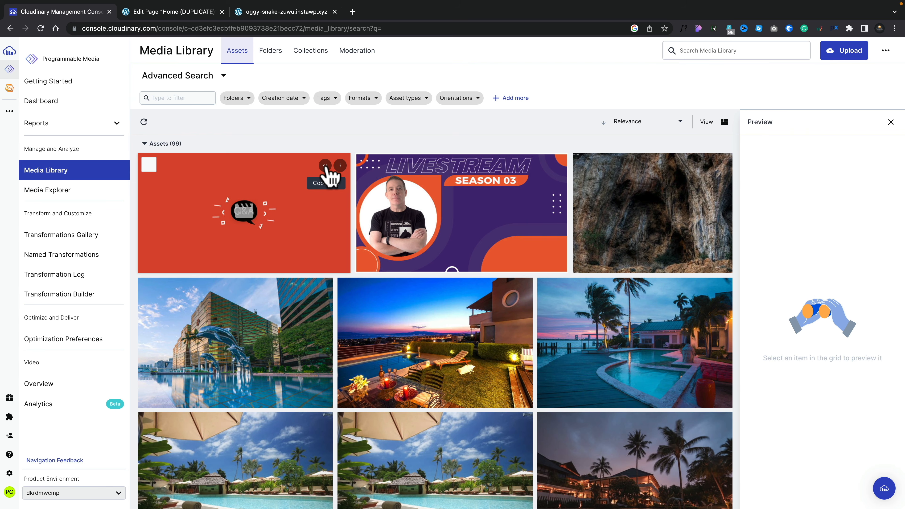
left_click(198, 13)
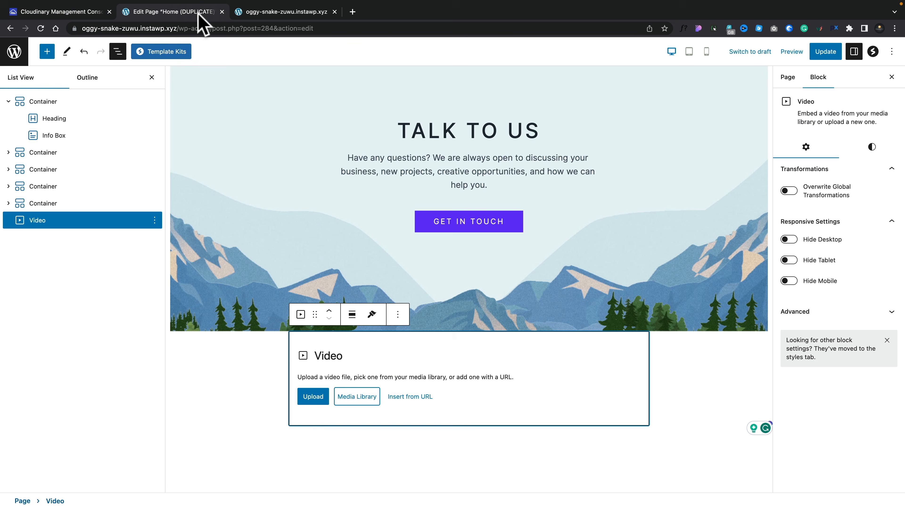
left_click(410, 393)
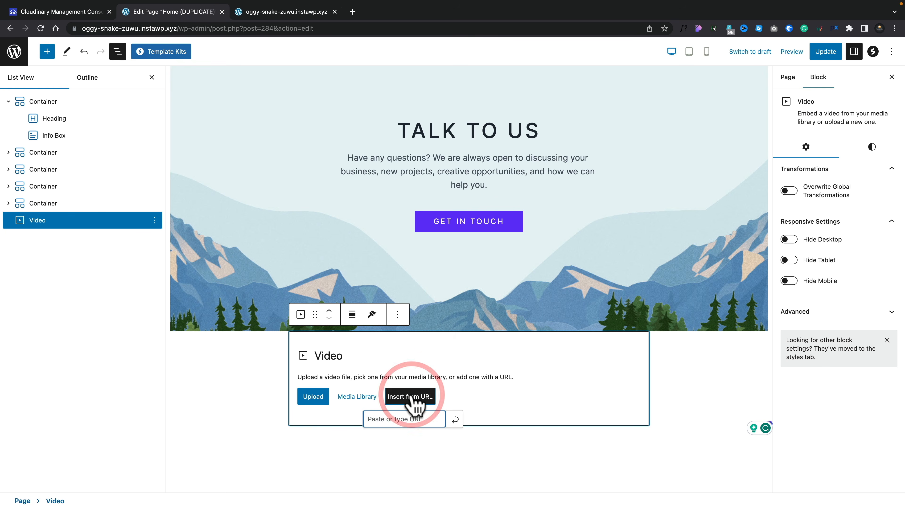
left_click(459, 425)
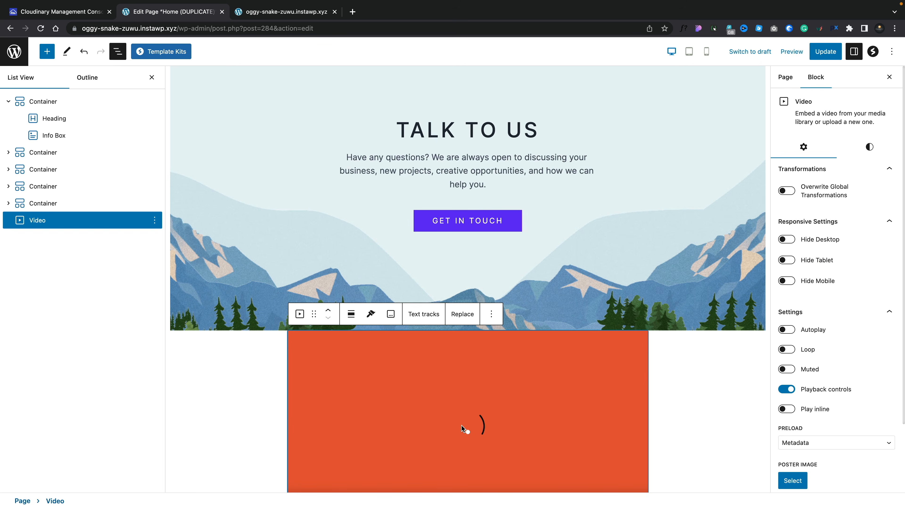
Mute the embedded Q&A video and play it in the WordPress editor.
scroll(652, 414, "down", 4)
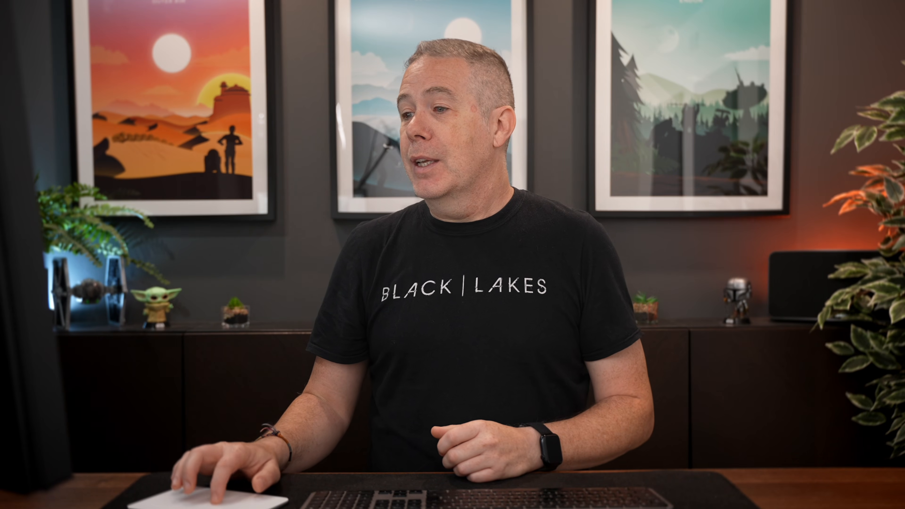
left_click(590, 366)
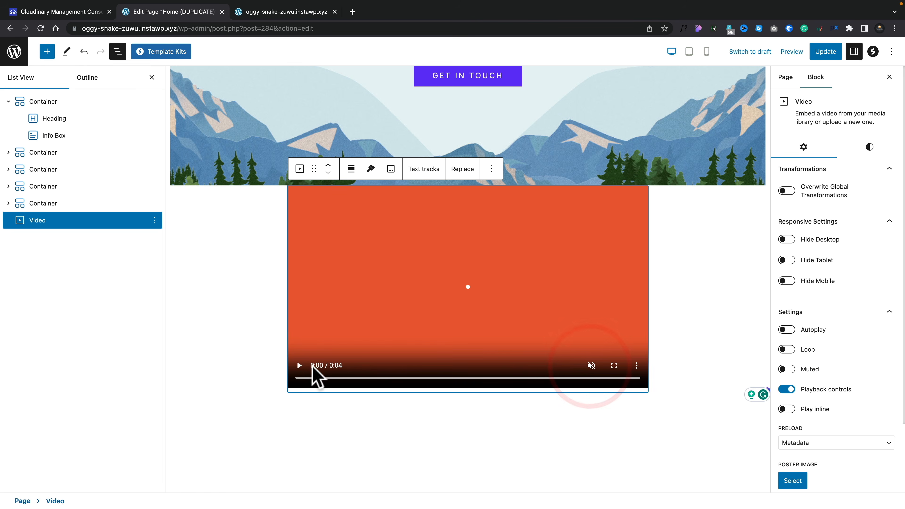
left_click(299, 365)
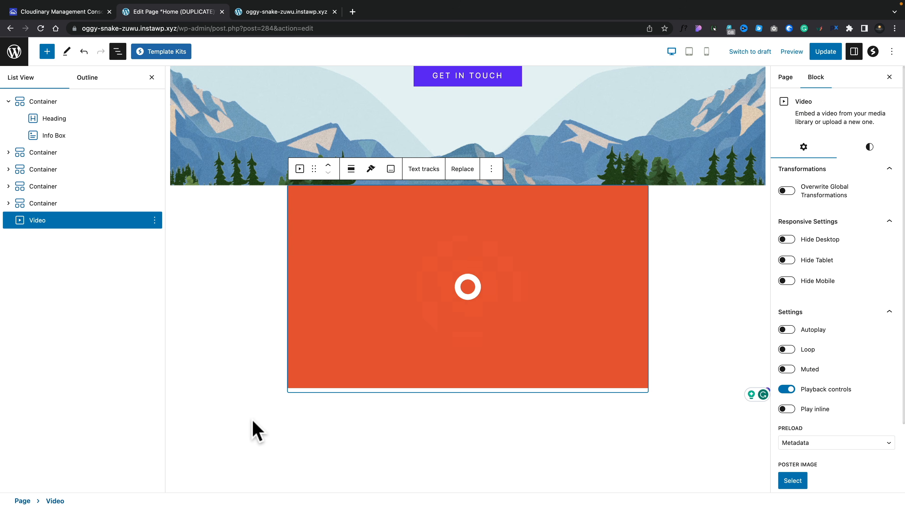